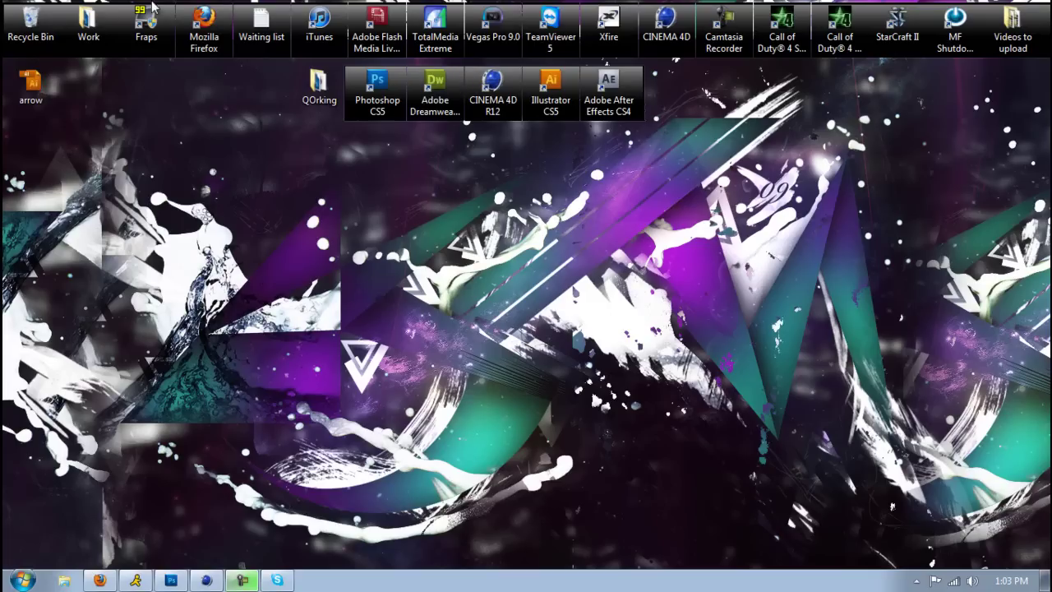
Step: Drag the 'arrow' file from the desktop into the Recycle Bin
drag(31, 82, 33, 30)
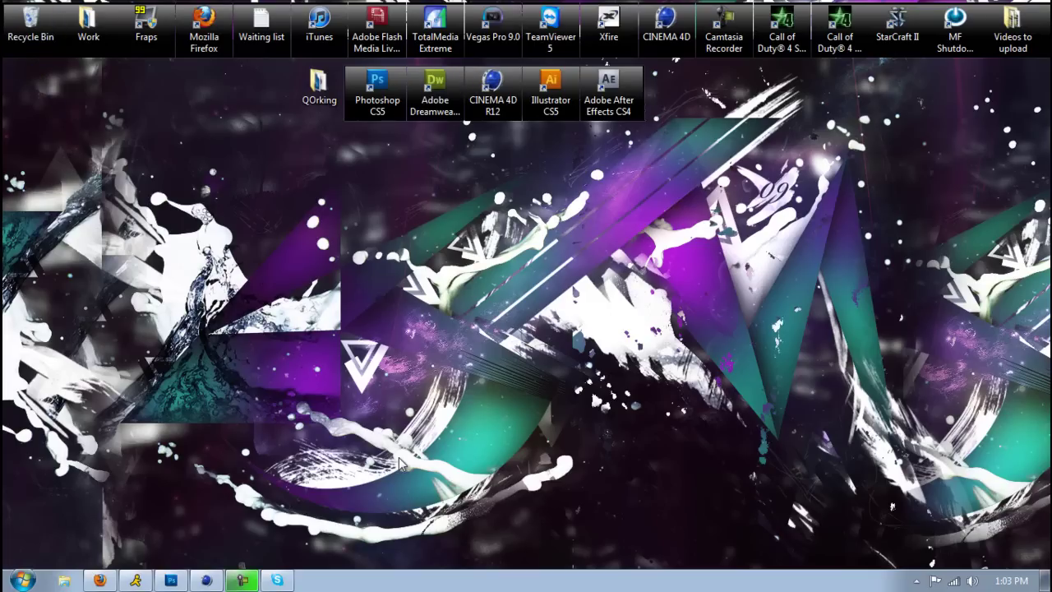
Step: Draw the paw-print custom shape across the centre of the Photoshop canvas
click(171, 580)
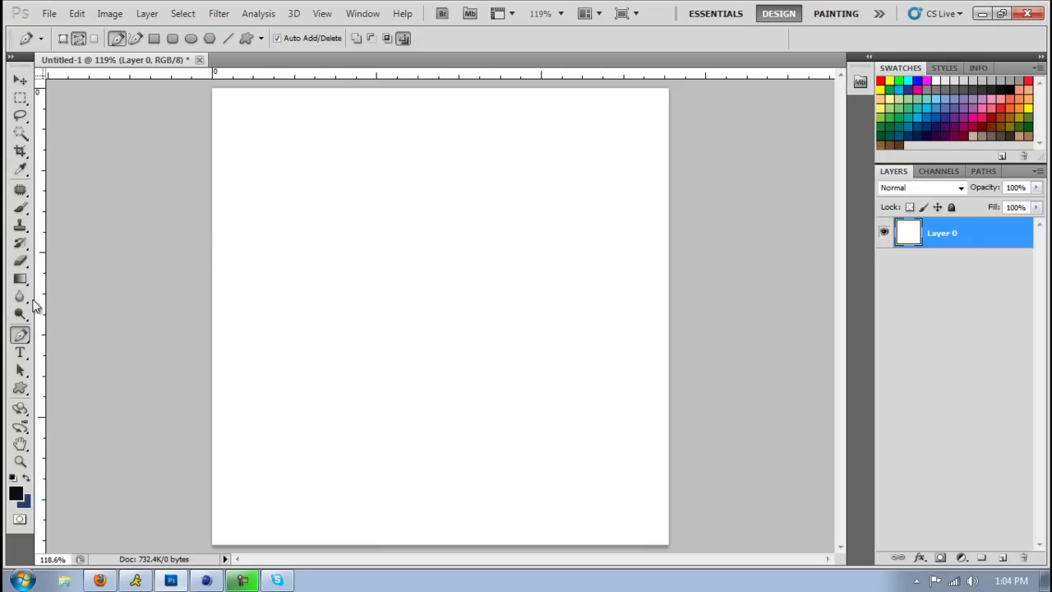
click(20, 388)
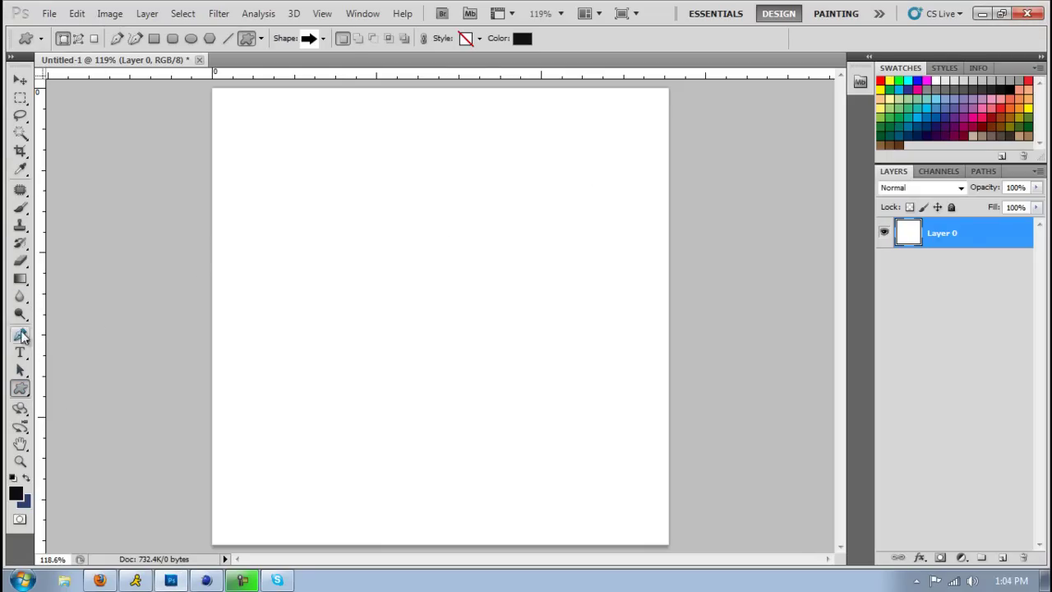
click(322, 38)
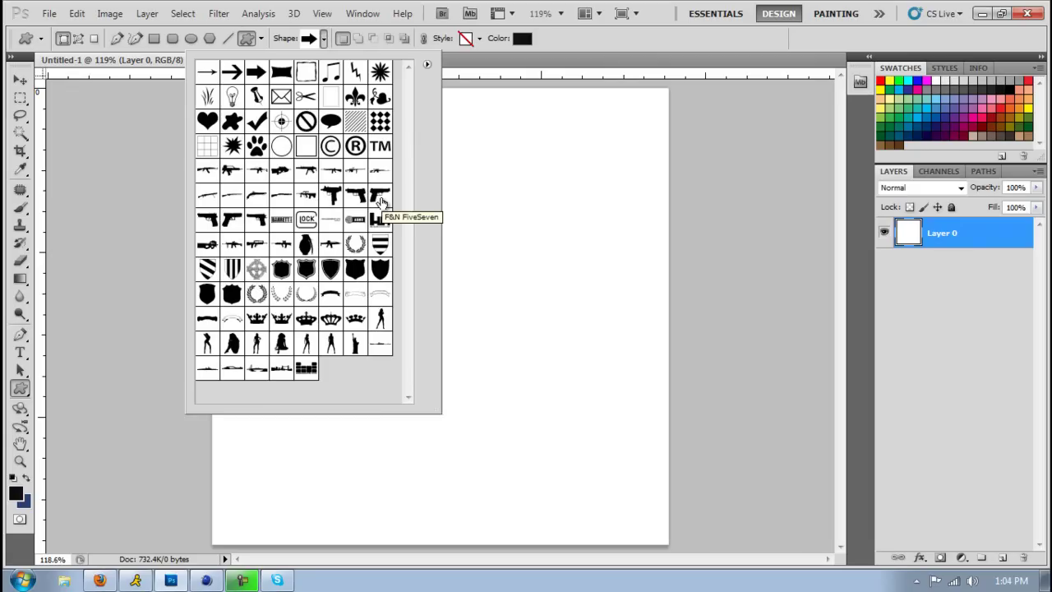
click(257, 146)
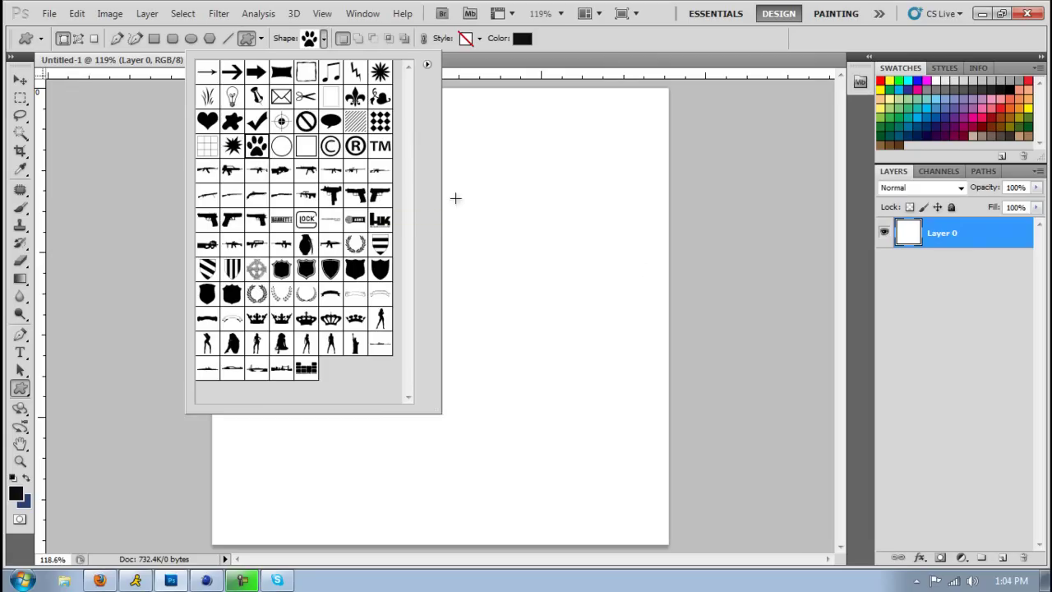
click(734, 263)
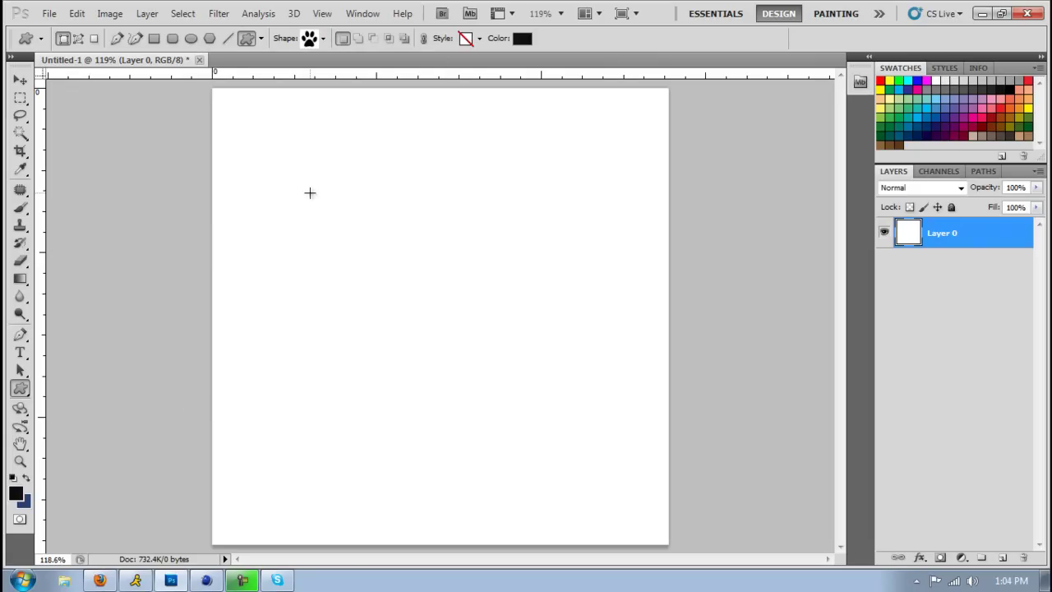
drag(319, 228, 506, 380)
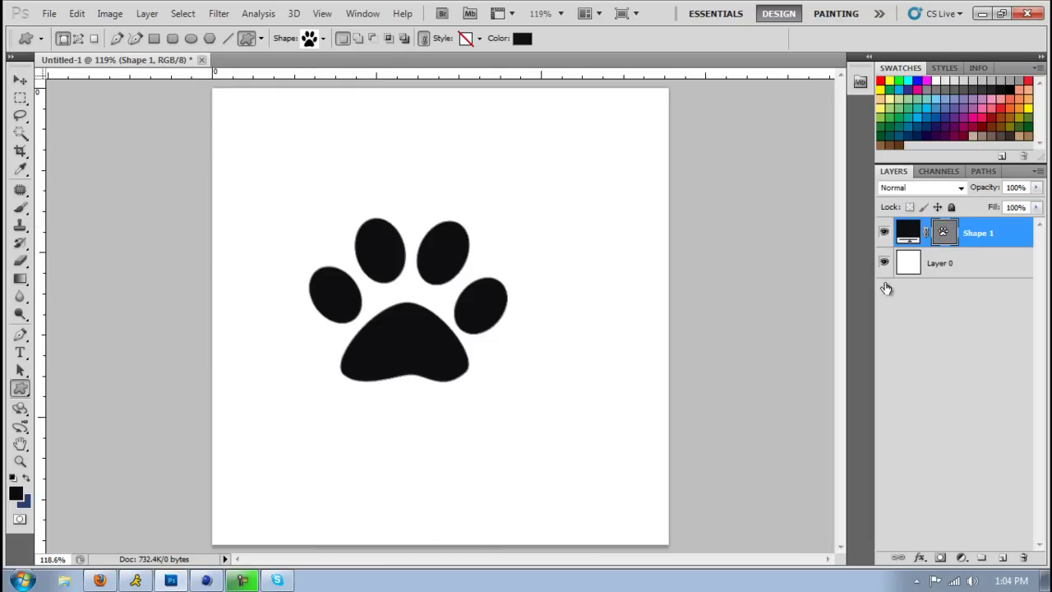
Step: Rasterize the Shape 1 layer and Ctrl-click its thumbnail to select the paw outline
right_click(1025, 249)
click(937, 326)
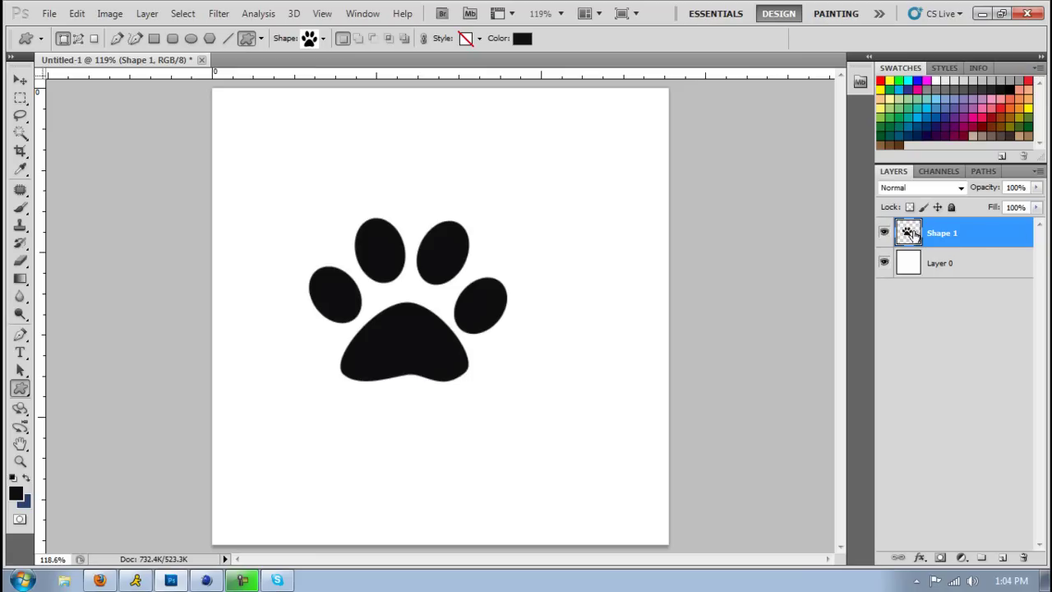
click(986, 172)
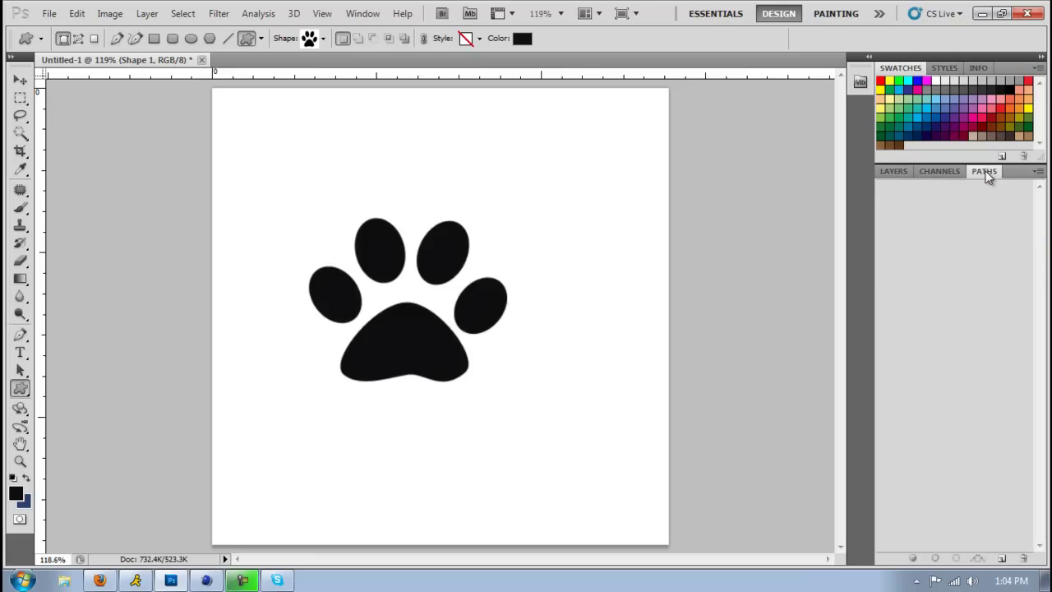
click(1037, 173)
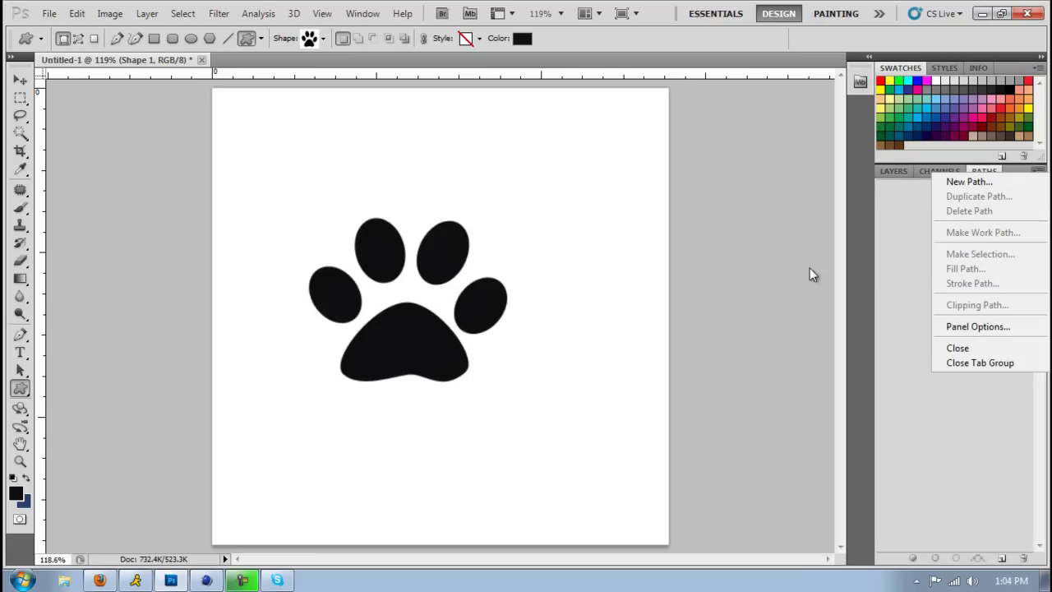
click(894, 171)
click(907, 179)
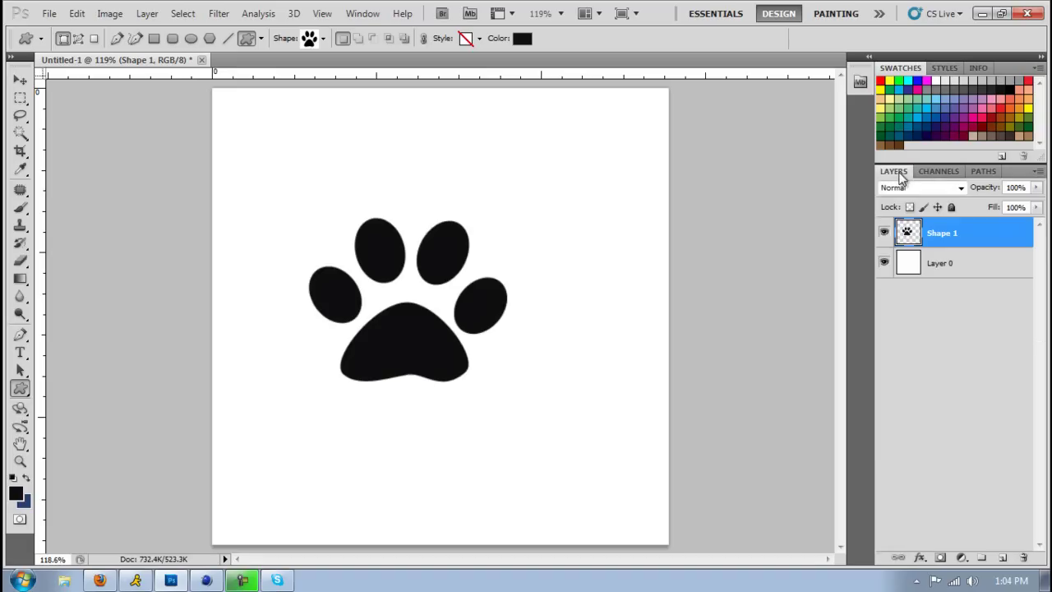
ctrl+click(907, 234)
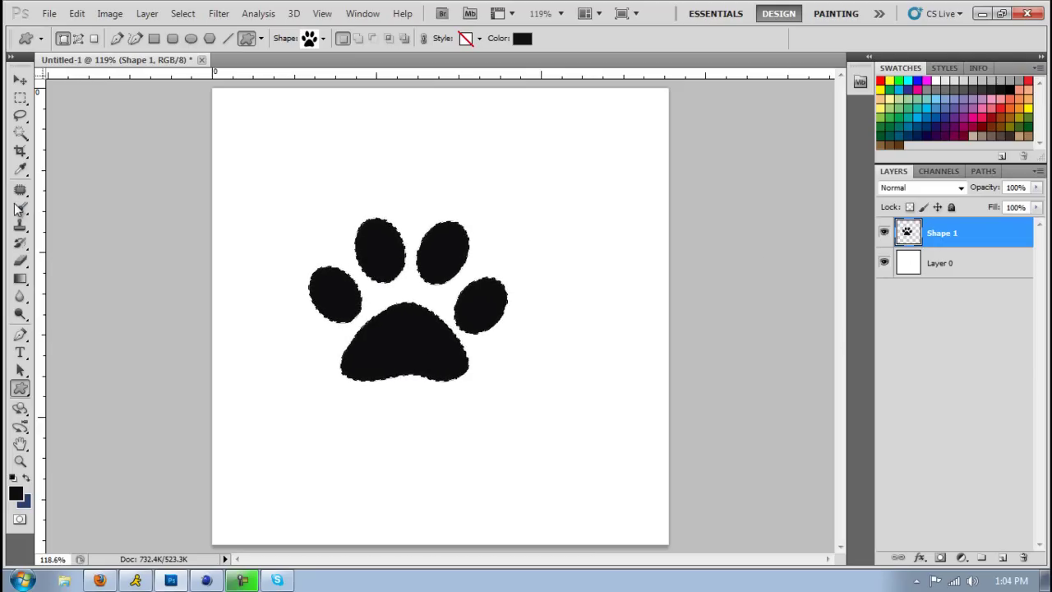
key(b)
key(bracketleft)
key(bracketleft)
key(bracketleft)
key(bracketleft)
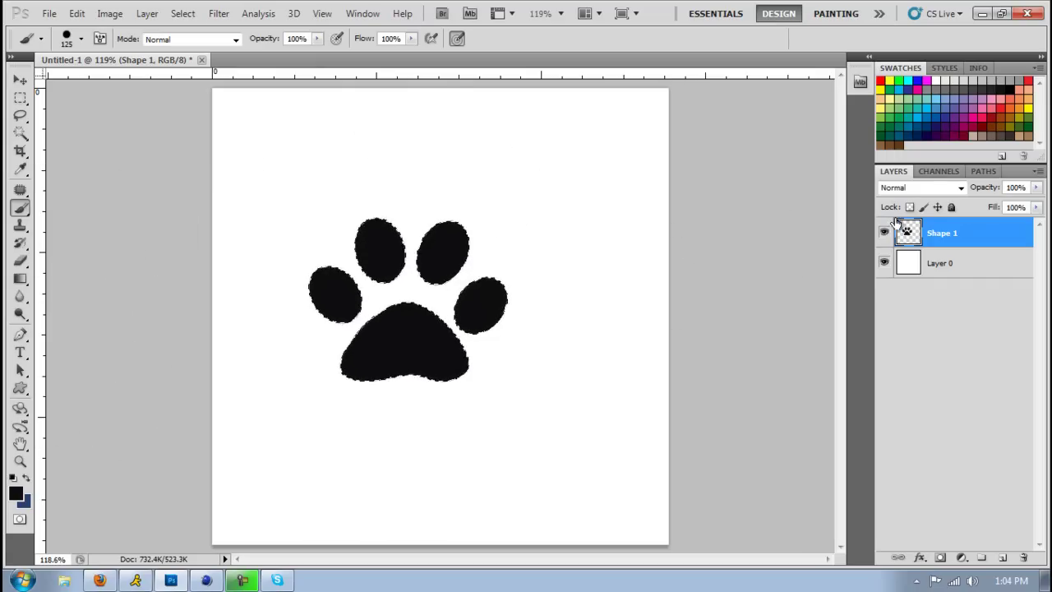
click(350, 164)
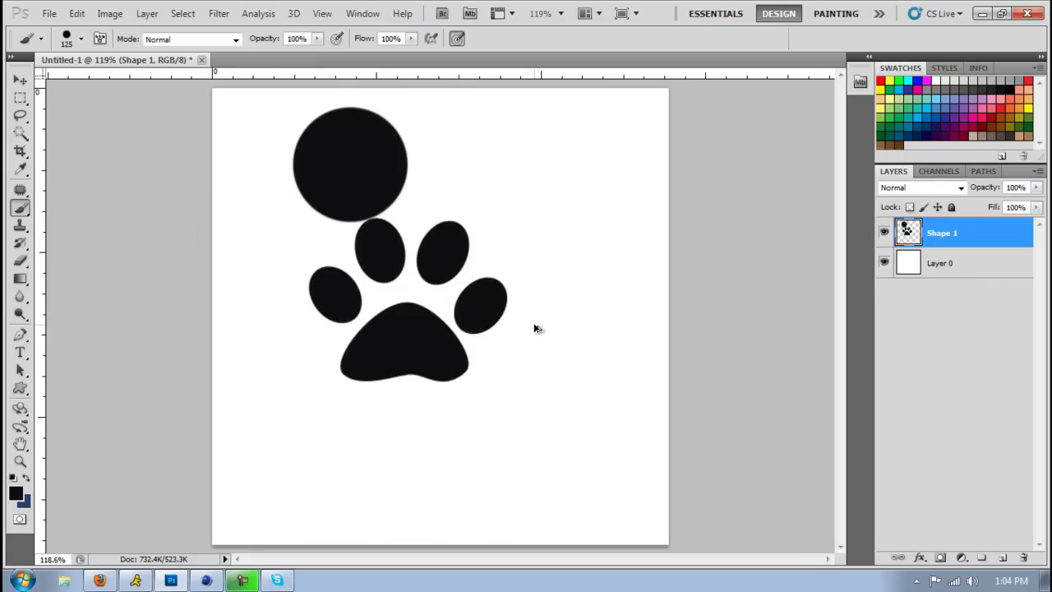
ctrl+click(907, 233)
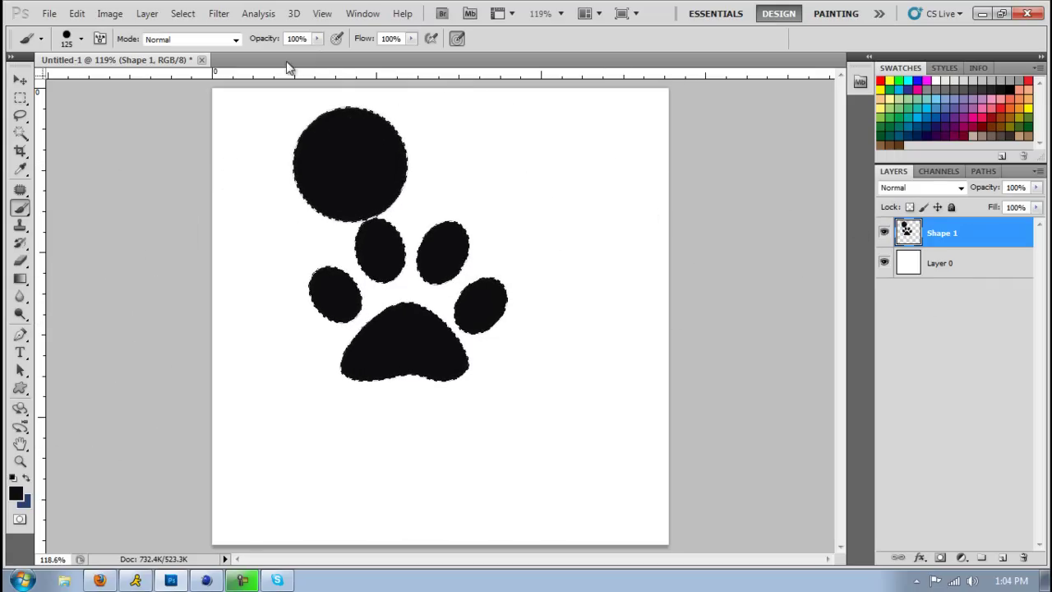
key(ctrl+alt+z)
key(ctrl+alt+z)
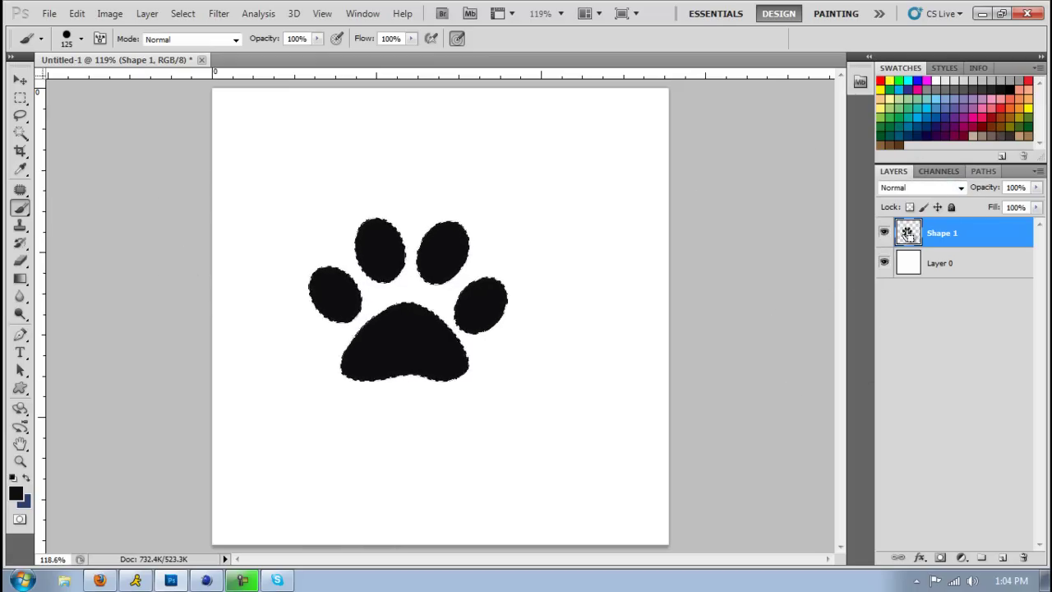
Step: Make a Work Path from the paw selection using the Paths panel menu
click(988, 171)
click(1038, 171)
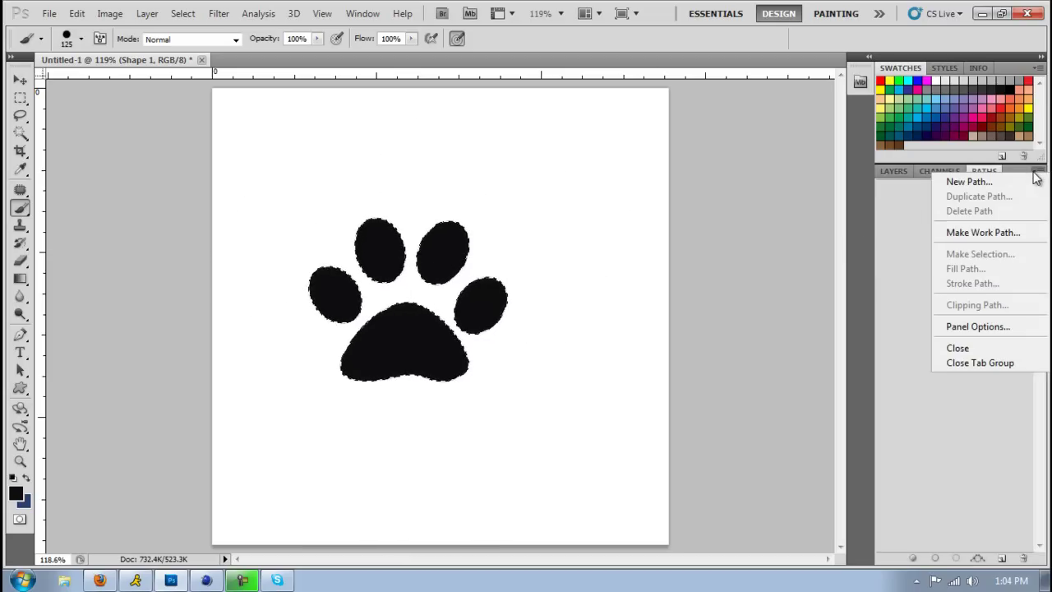
click(993, 233)
click(569, 182)
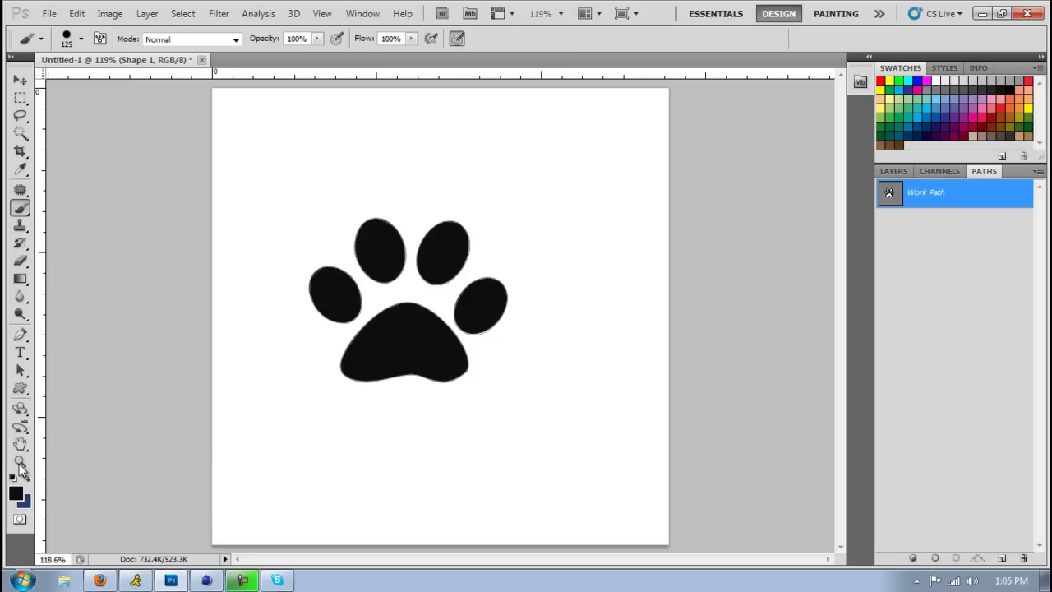
Step: Zoom in on the left toe to inspect the path edges, then fit the paw on screen
click(20, 462)
click(603, 257)
click(482, 299)
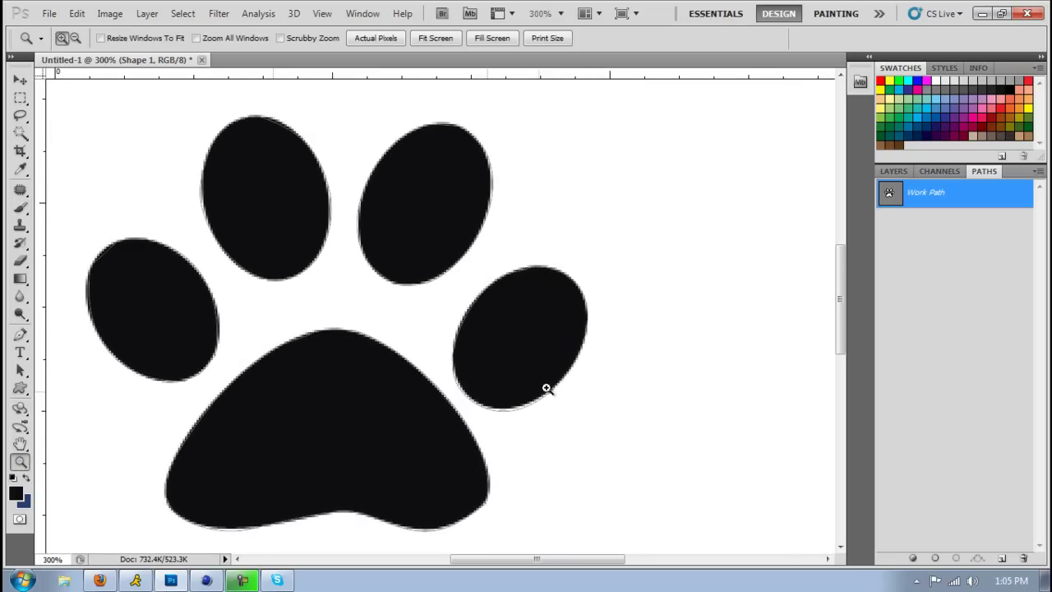
scroll(156, 345, down, 3)
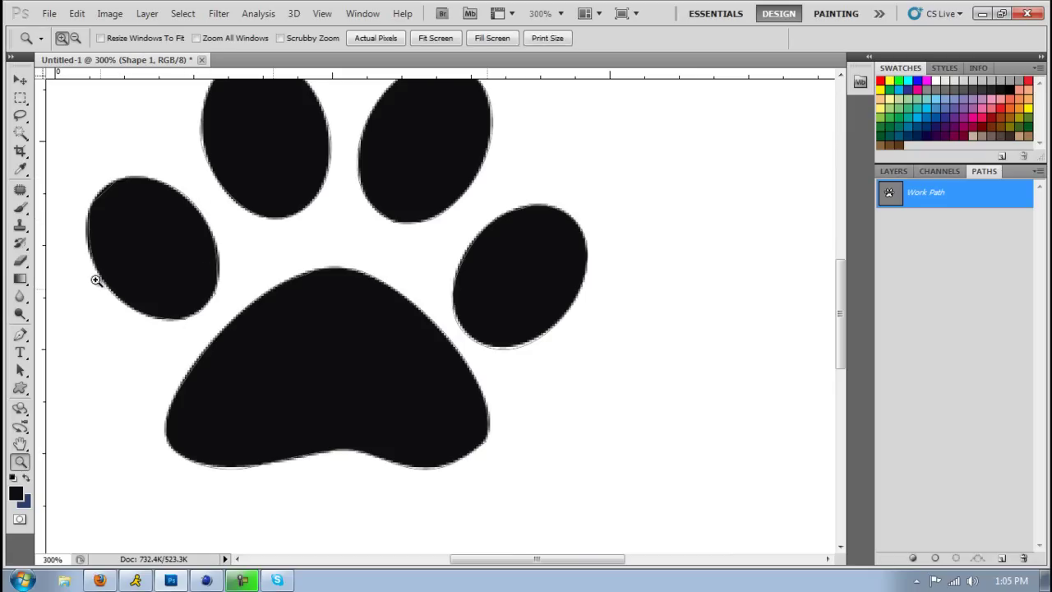
click(99, 190)
click(99, 188)
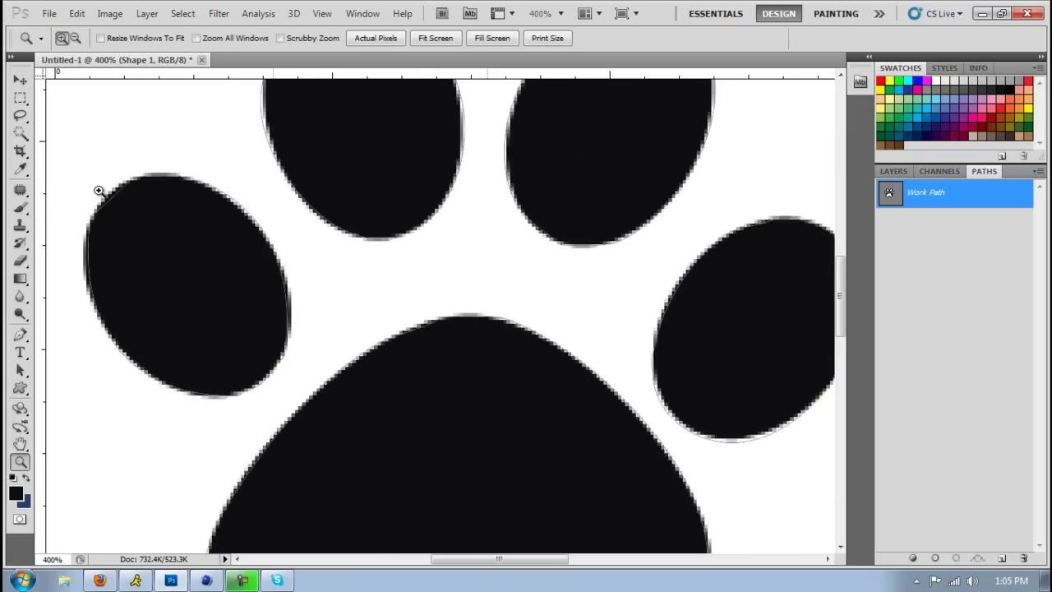
click(22, 82)
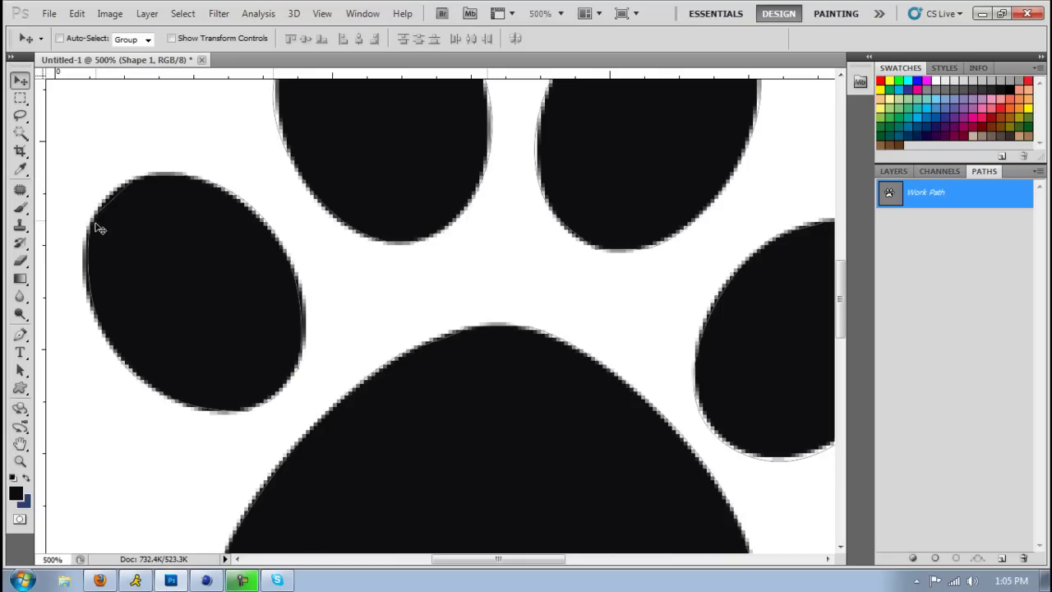
click(21, 461)
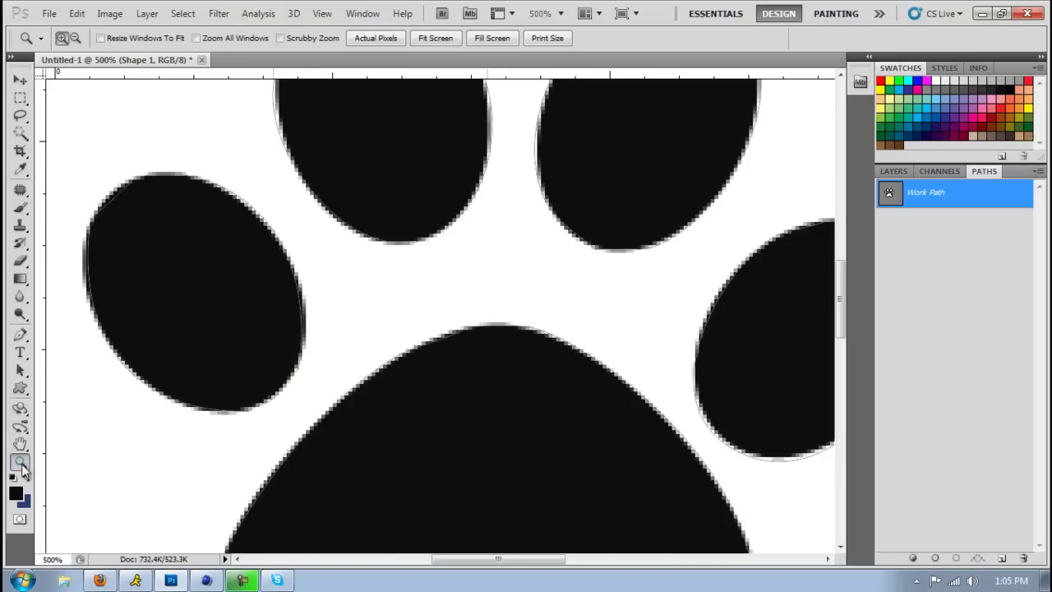
click(436, 37)
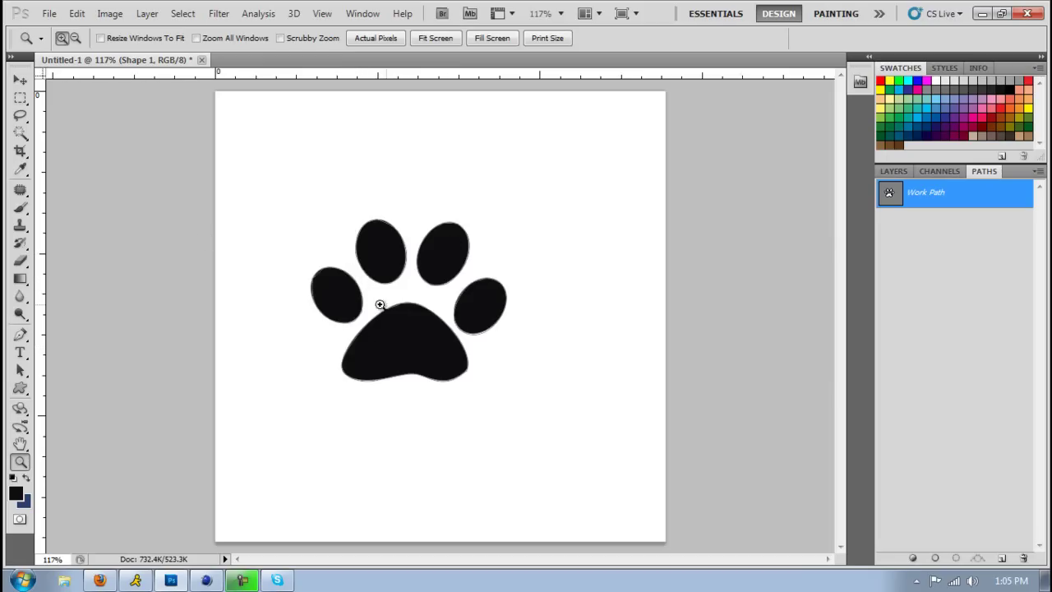
Step: Export the Work Path with File > Export > Paths to Illustrator
click(350, 276)
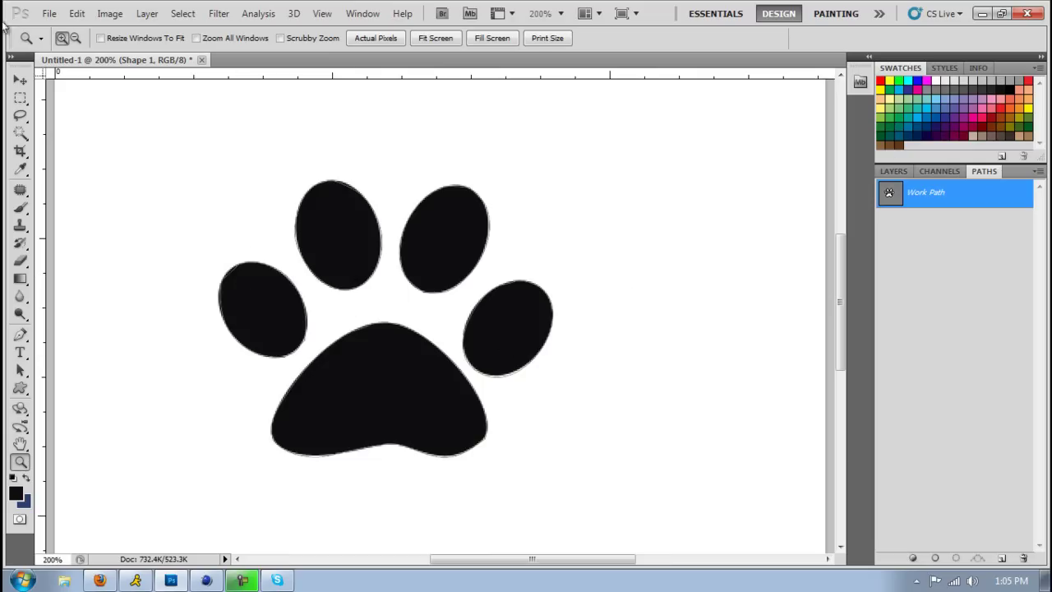
click(48, 14)
mouse_move(225, 354)
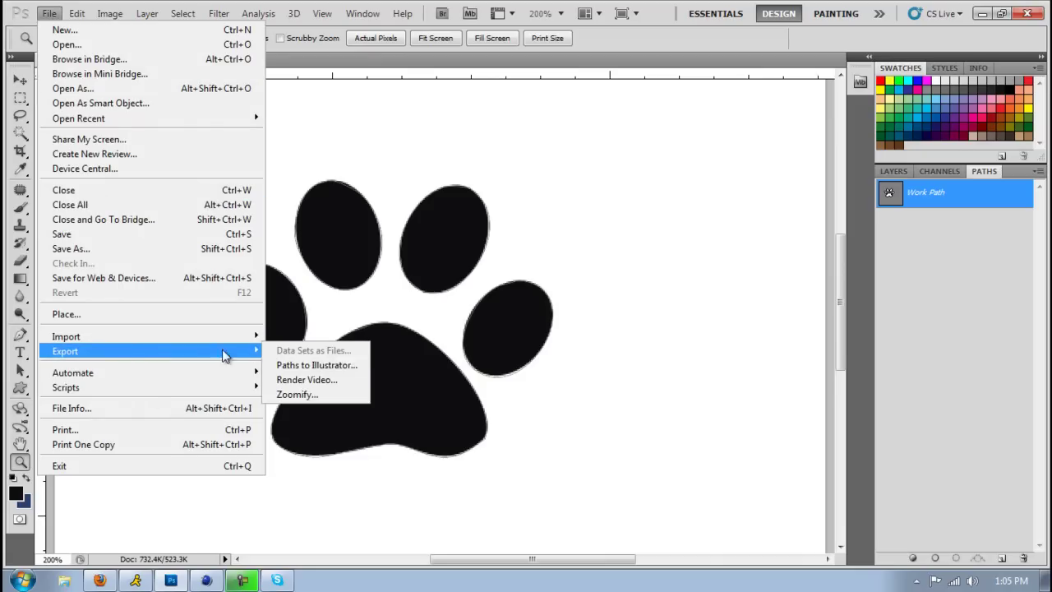
click(317, 365)
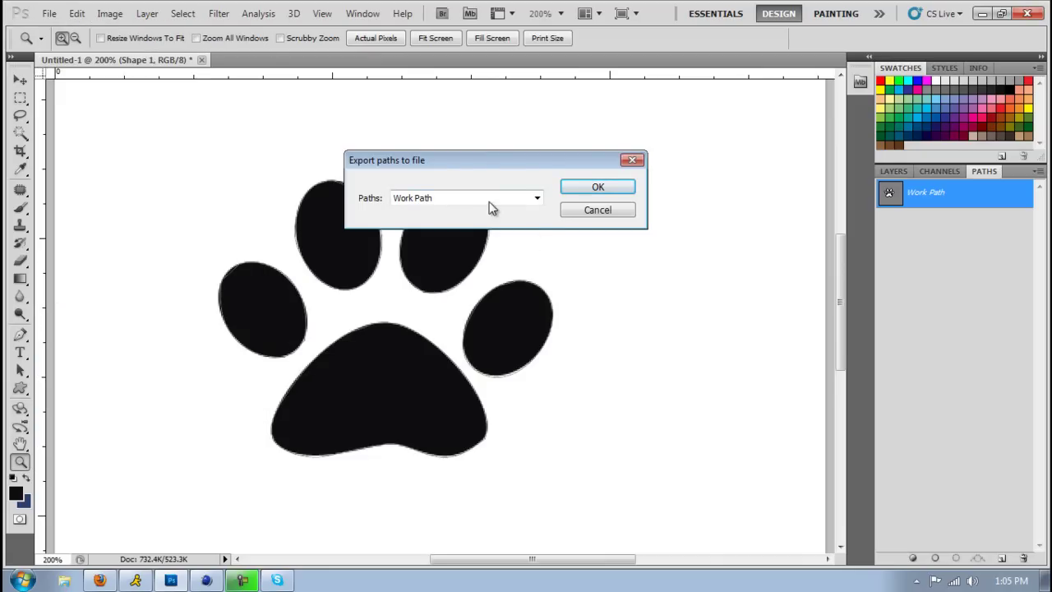
click(585, 191)
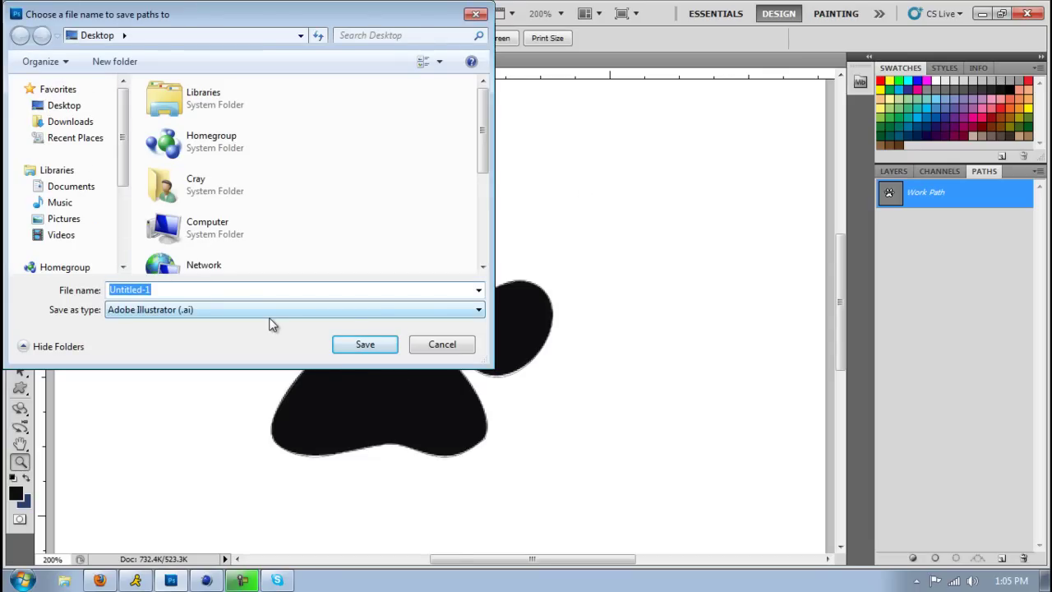
Step: Save the export as 'dog', delete the desktop arrow file, and restore Cinema 4D
text(dog)
key(Return)
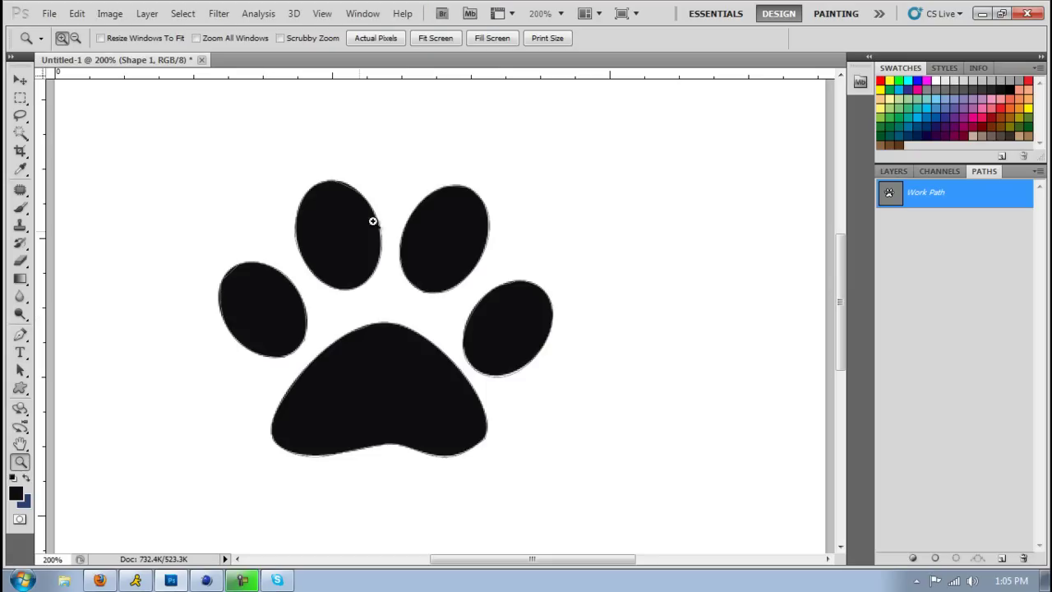
click(982, 14)
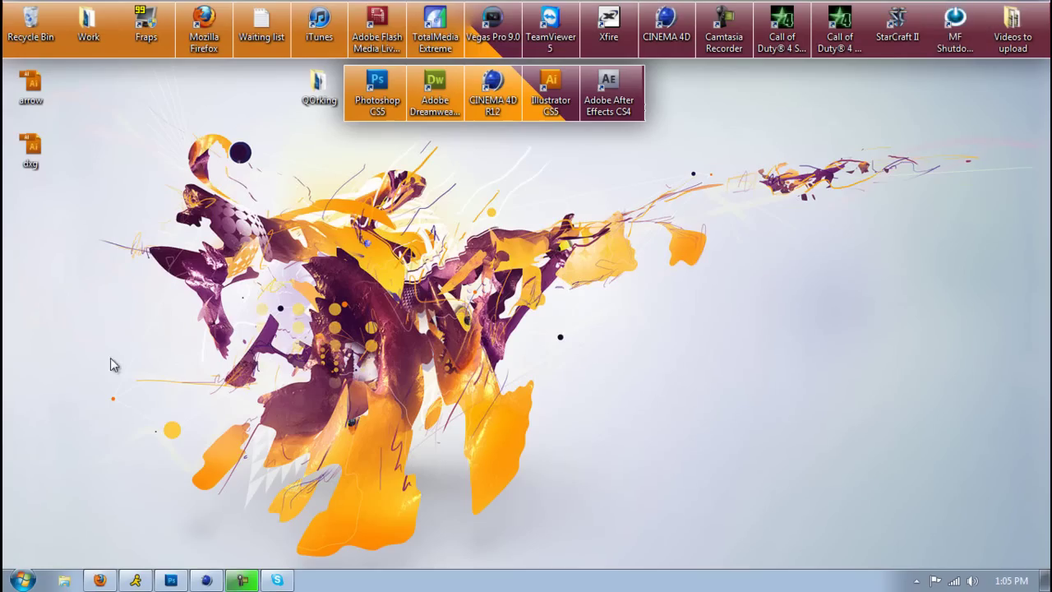
mouse_move(31, 83)
mouse_down()
mouse_move(30, 23)
mouse_move(37, 65)
mouse_up()
drag(33, 146, 104, 131)
click(207, 580)
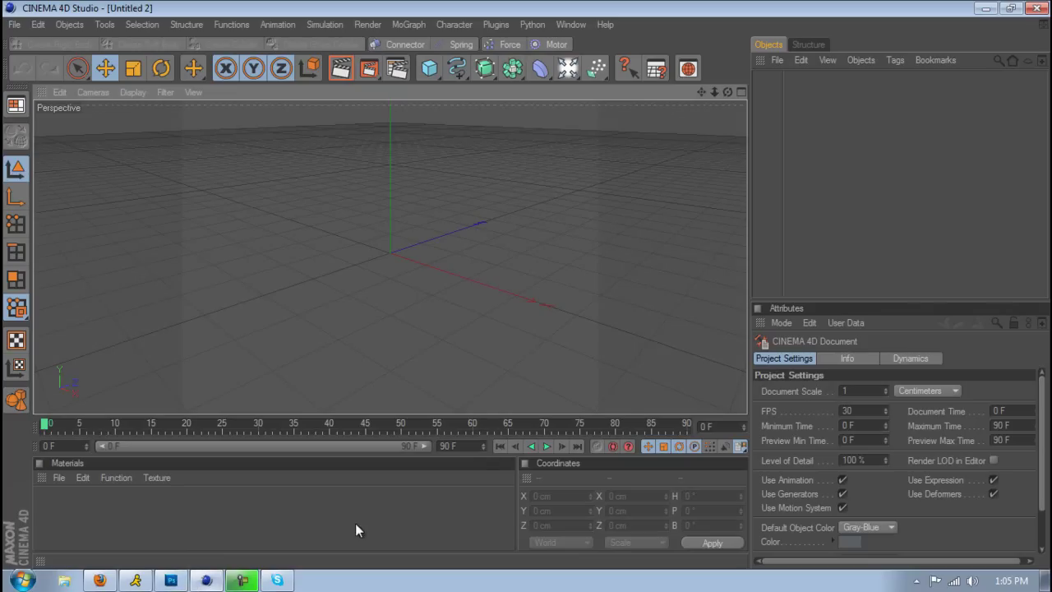
Step: Open the dxg Illustrator file from the Desktop and accept the 1 cm import settings
click(15, 25)
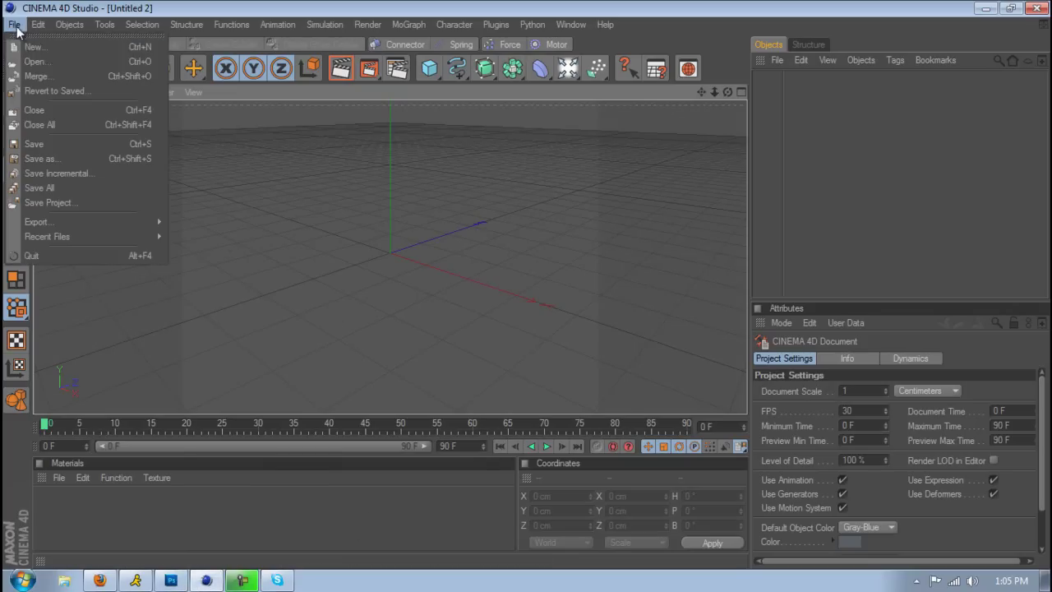
click(46, 61)
drag(475, 124, 475, 277)
click(164, 193)
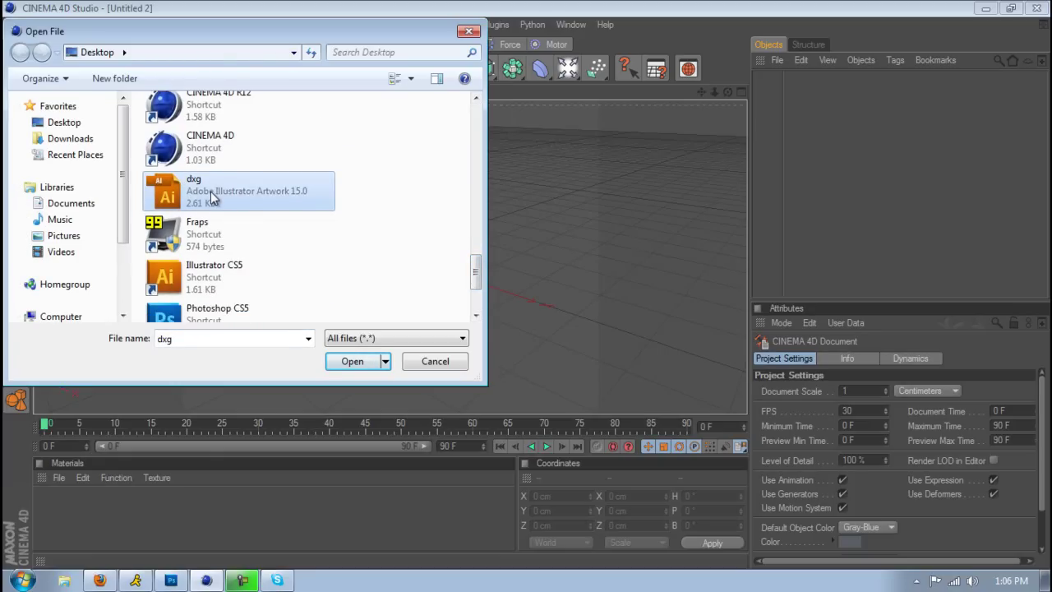
double_click(211, 197)
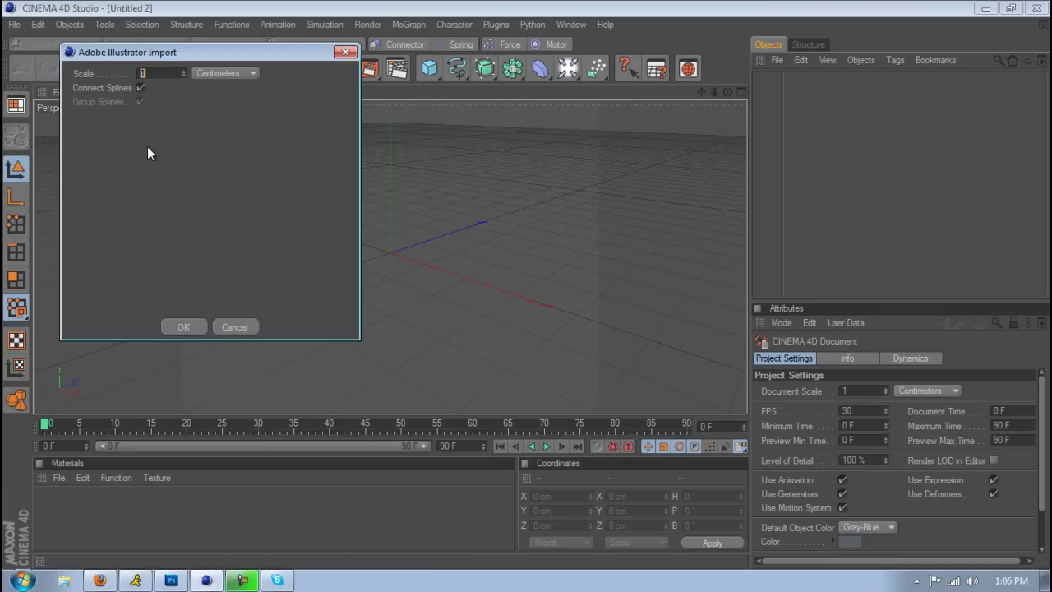
click(187, 328)
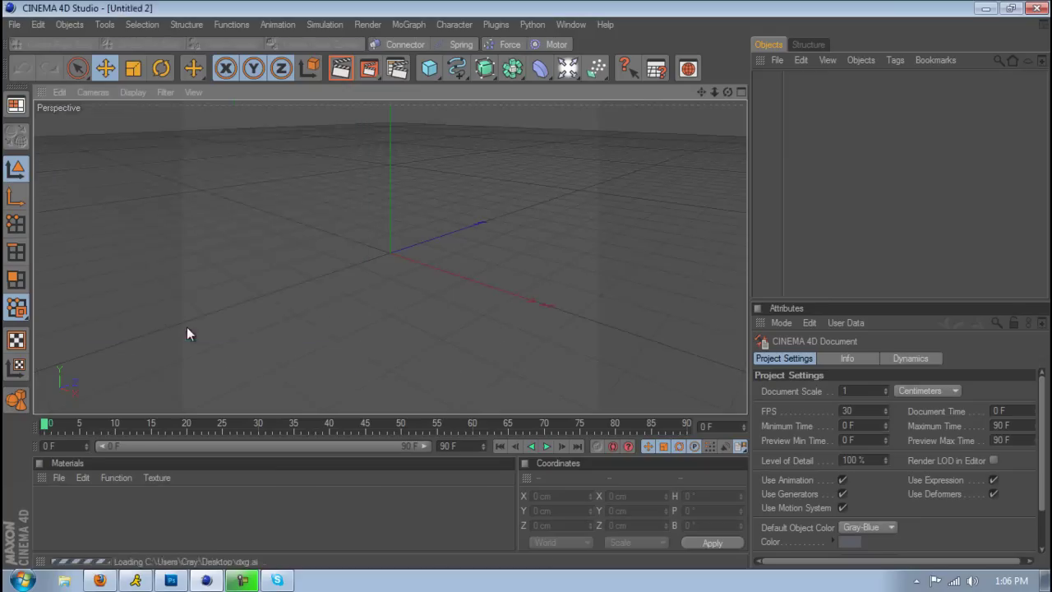
Step: Add an Extrude NURBS object and nest the dxg group and Path 1 under it
mouse_move(723, 91)
mouse_down()
mouse_move(521, 290)
mouse_move(505, 247)
mouse_up()
drag(485, 68, 675, 79)
drag(784, 96, 789, 81)
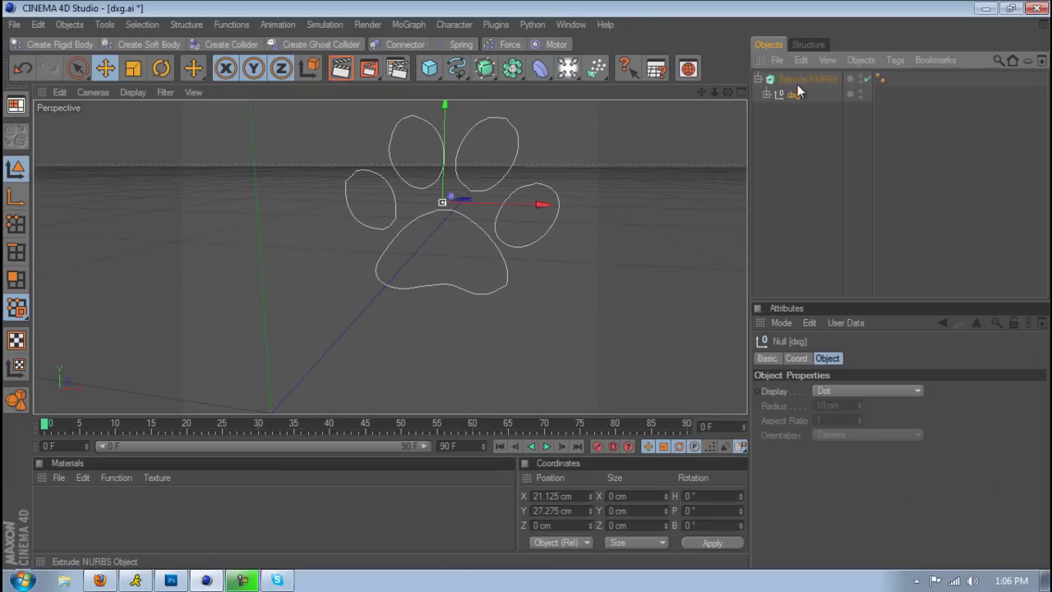
click(767, 94)
click(799, 110)
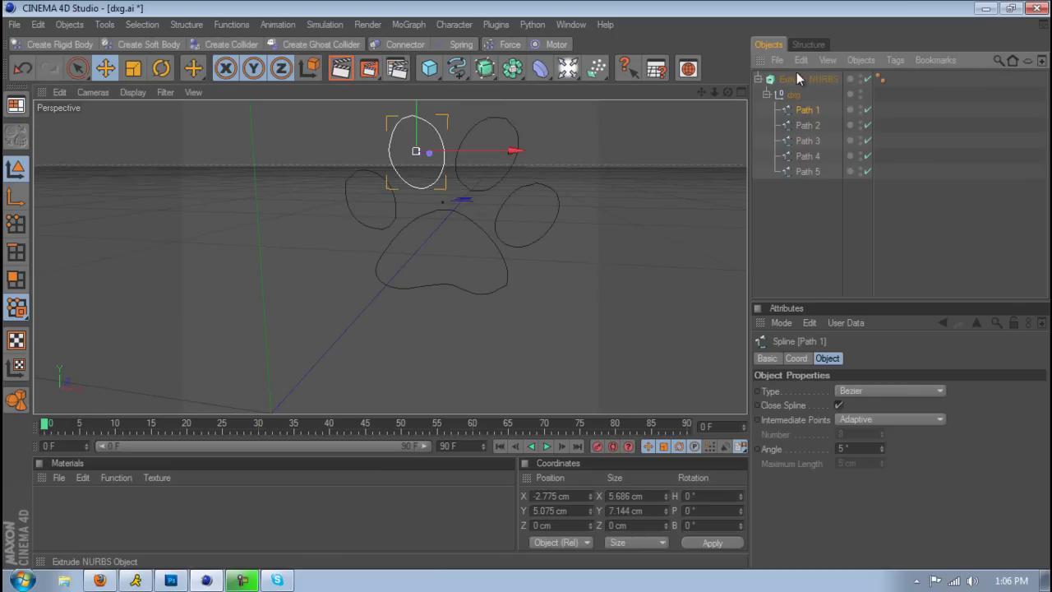
click(801, 80)
drag(801, 112, 795, 78)
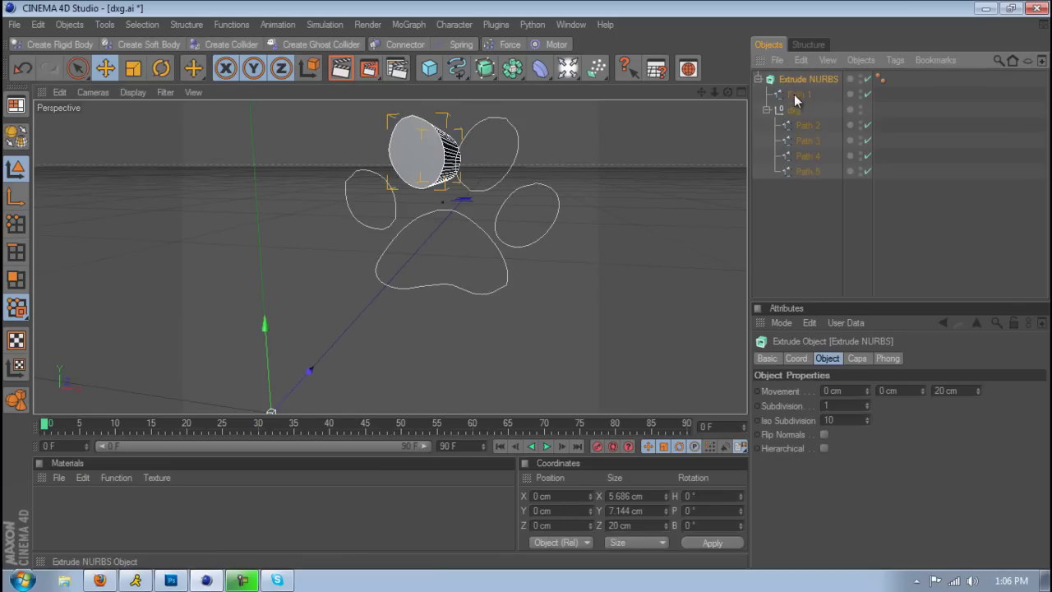
Step: Undo the Path 1 move and bring Paths 1–5 out of dxg to the top level
key(ctrl+z)
click(793, 94)
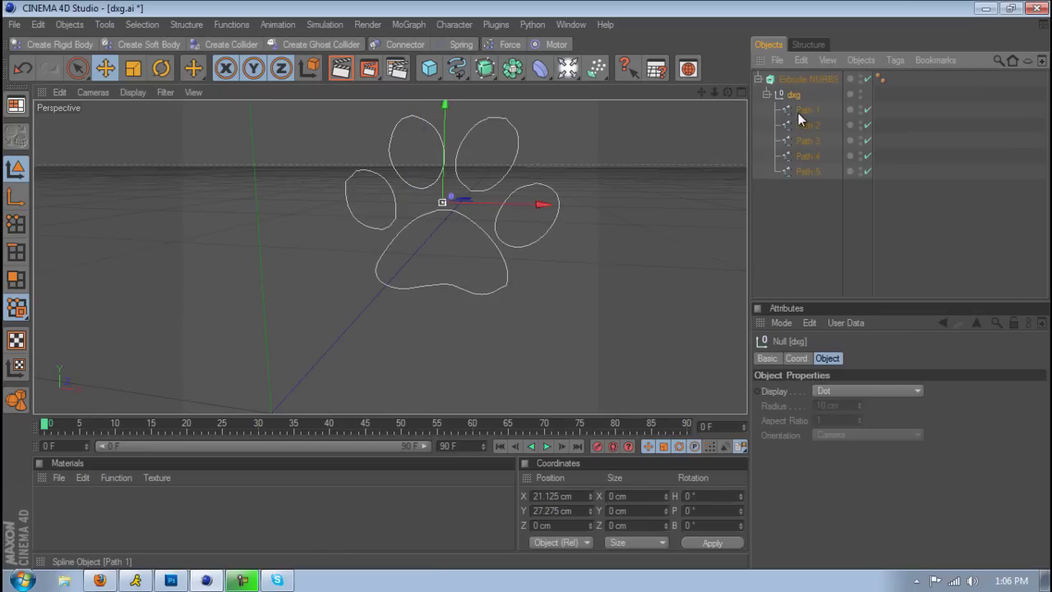
click(799, 110)
shift+click(807, 172)
drag(810, 115, 809, 228)
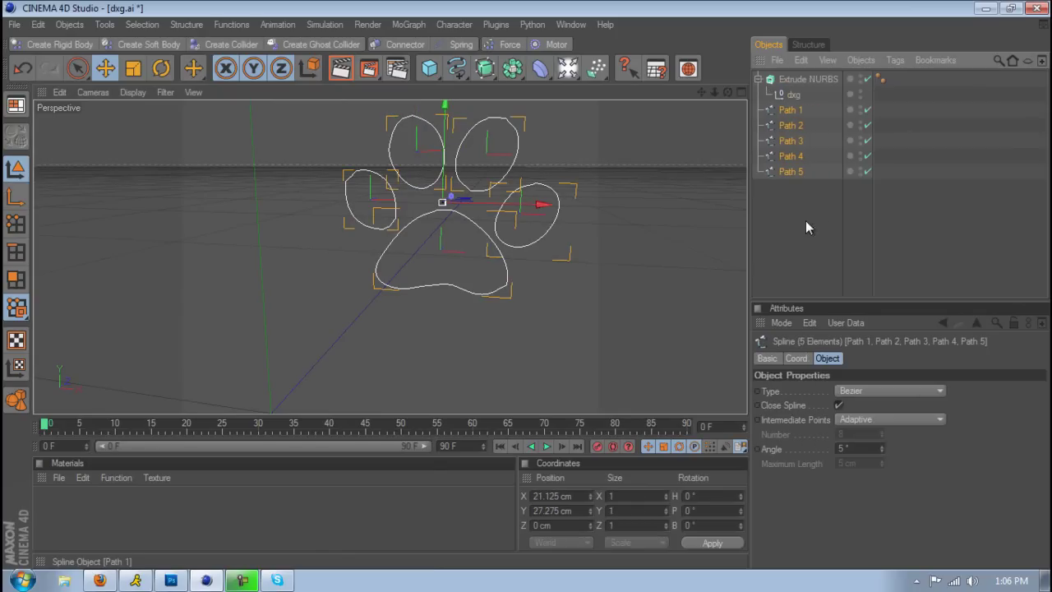
click(793, 96)
Step: Delete the empty dxg group and paste extra copies of the Extrude NURBS
key(Delete)
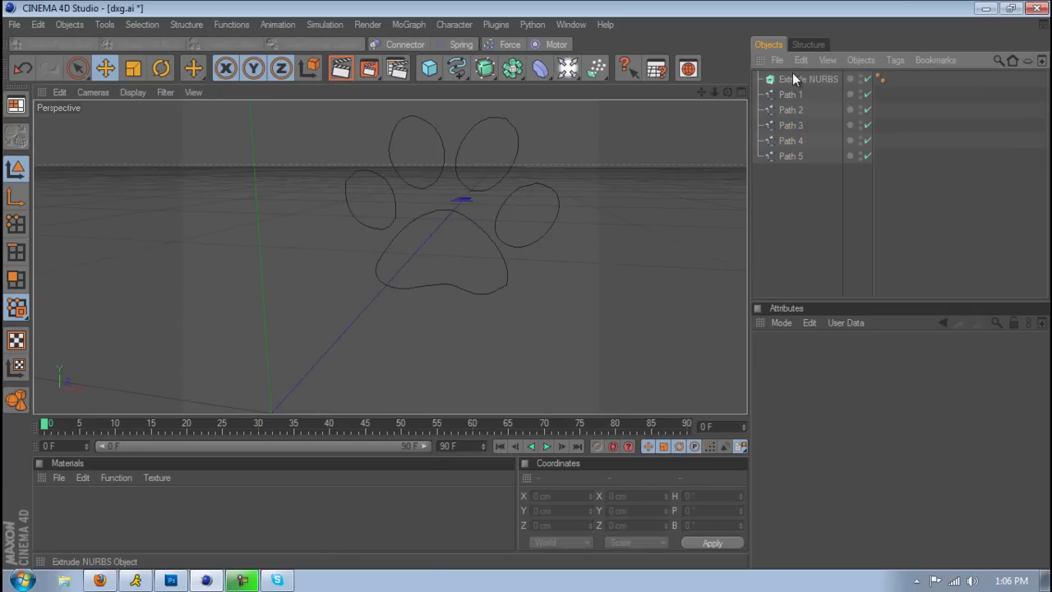
click(791, 78)
key(ctrl+c)
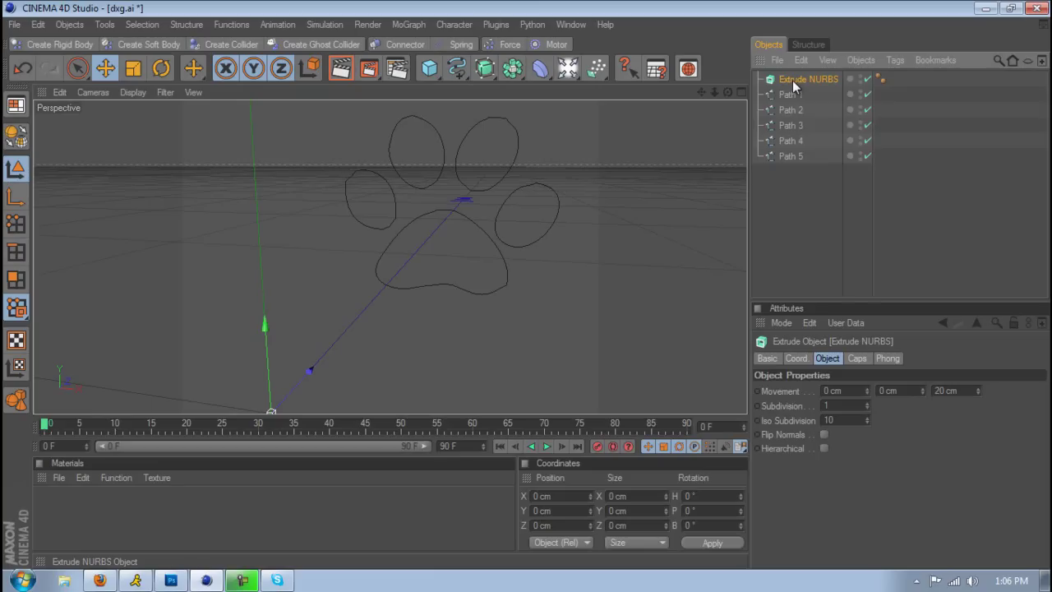
key(ctrl+v)
key(ctrl+v)
key(ctrl+v)
key(ctrl+v)
key(ctrl+v)
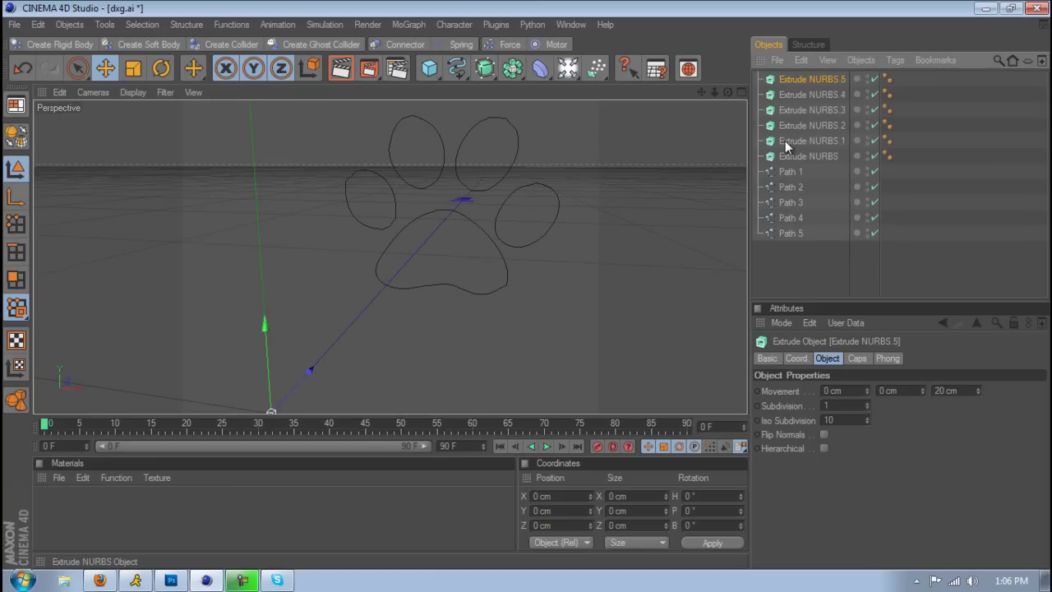
Step: Place each paw path in its own Extrude NURBS and delete the spare Extrude NURBS.5
drag(787, 170, 801, 142)
drag(800, 203, 801, 110)
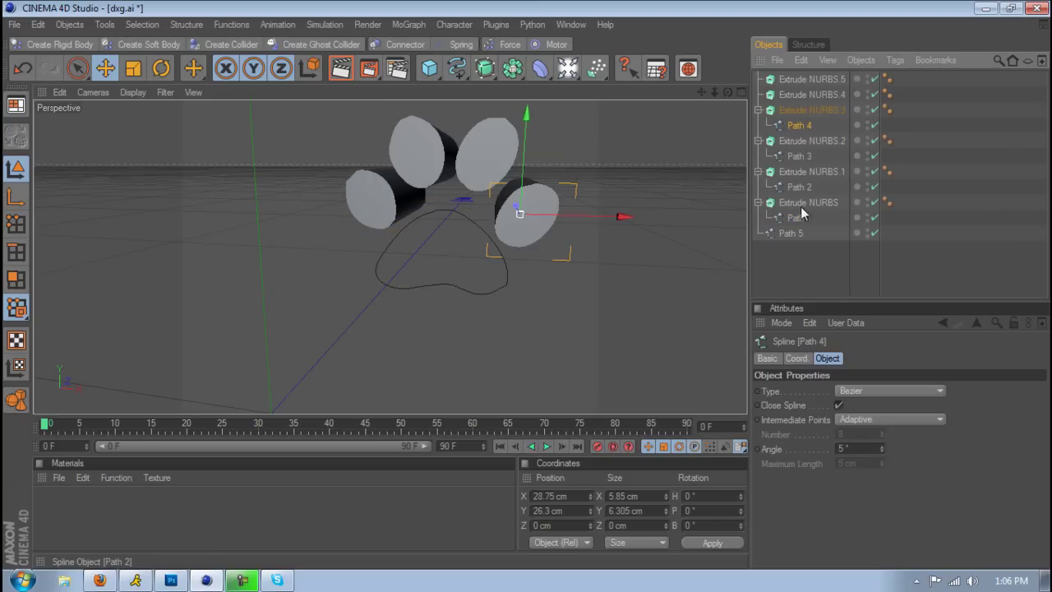
drag(797, 236, 799, 94)
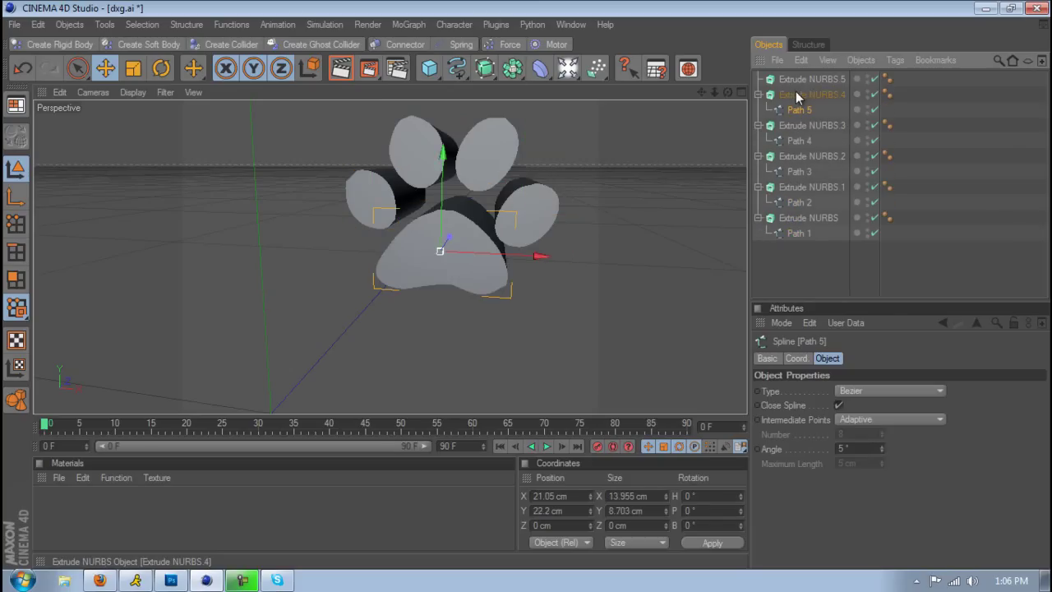
click(798, 81)
key(Delete)
Step: Collapse all five Extrude NURBS objects and select them together
click(756, 79)
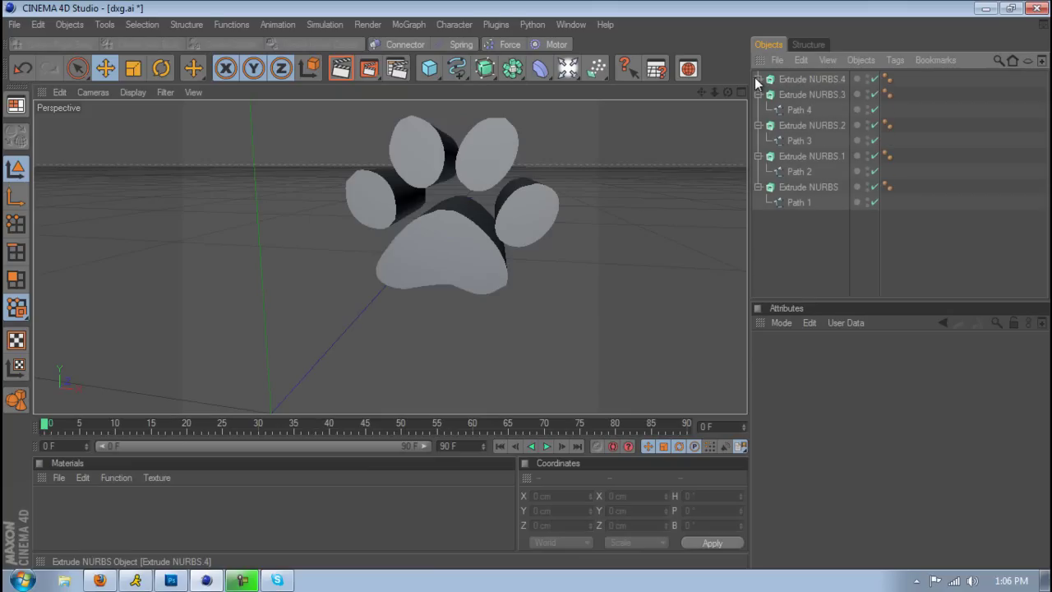
click(756, 95)
click(756, 110)
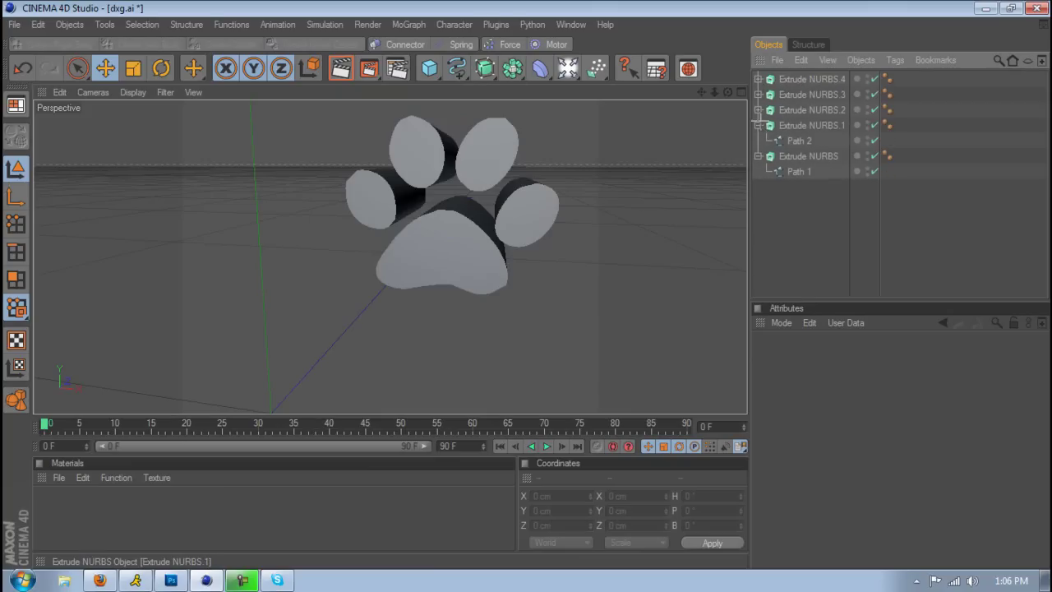
click(756, 125)
click(756, 140)
click(793, 81)
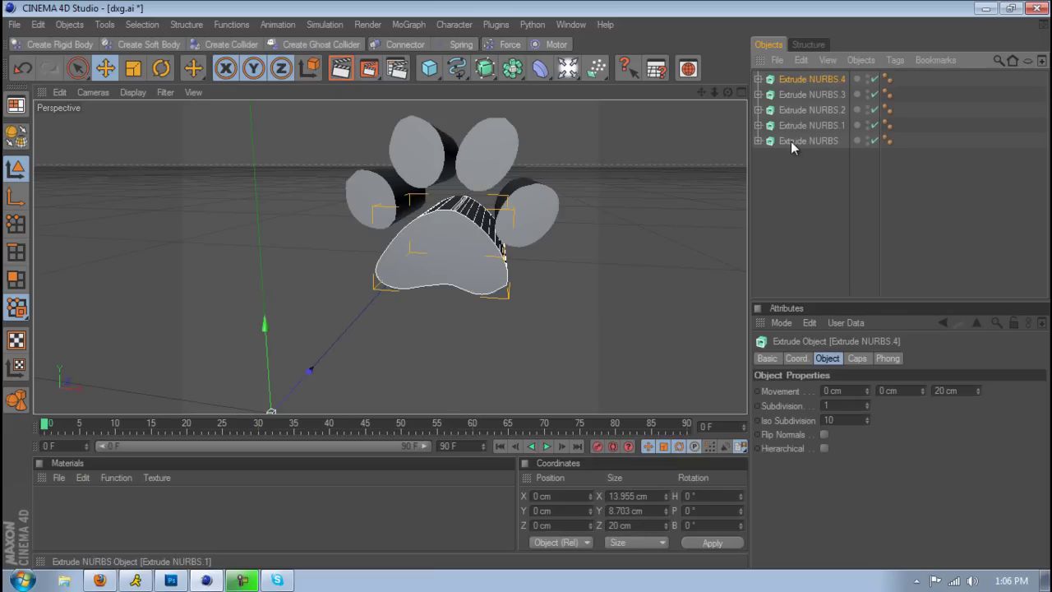
shift+click(790, 140)
shift+click(793, 124)
shift+click(794, 111)
shift+click(795, 95)
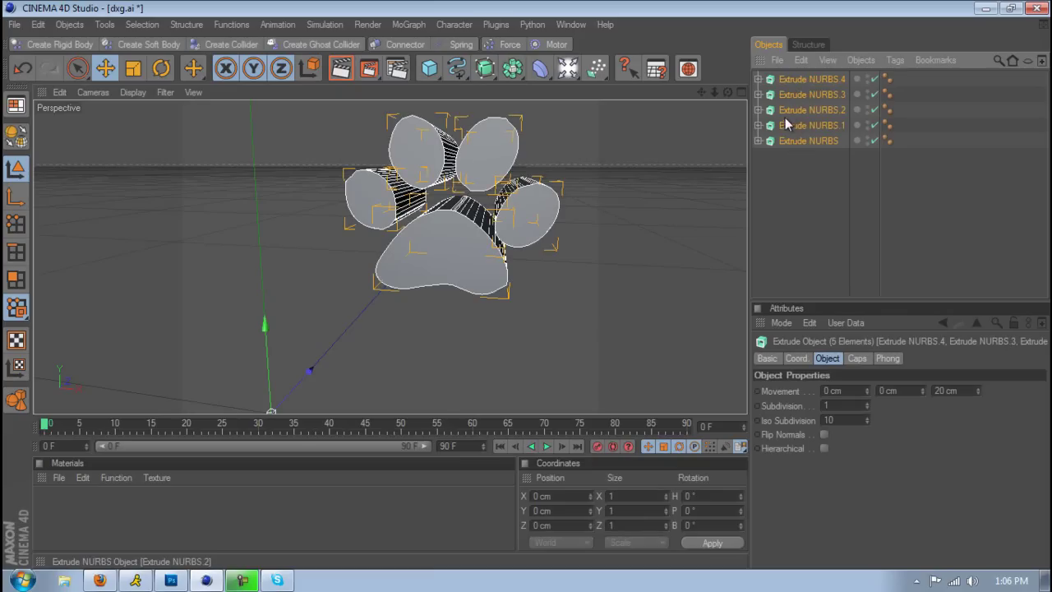
Step: Group the five paw extrusions under a new Null with Alt+G
key(alt+g)
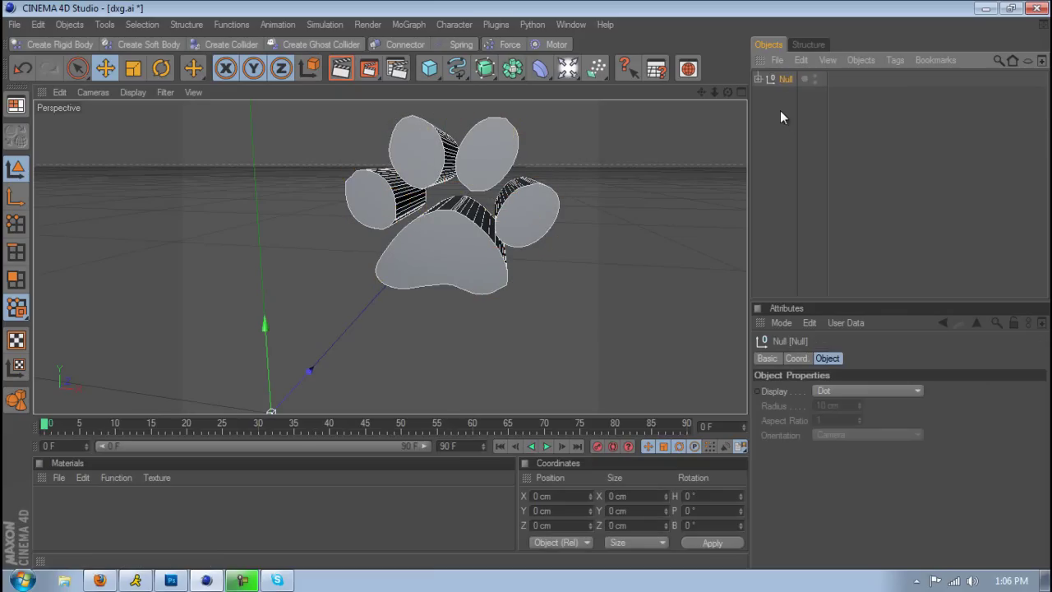
drag(723, 93, 515, 287)
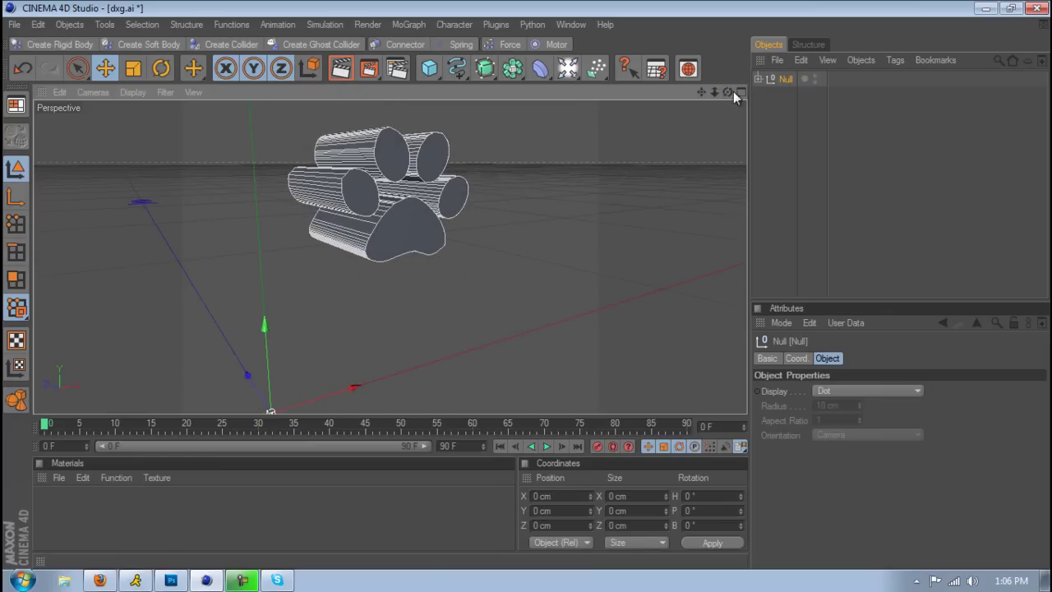
click(757, 78)
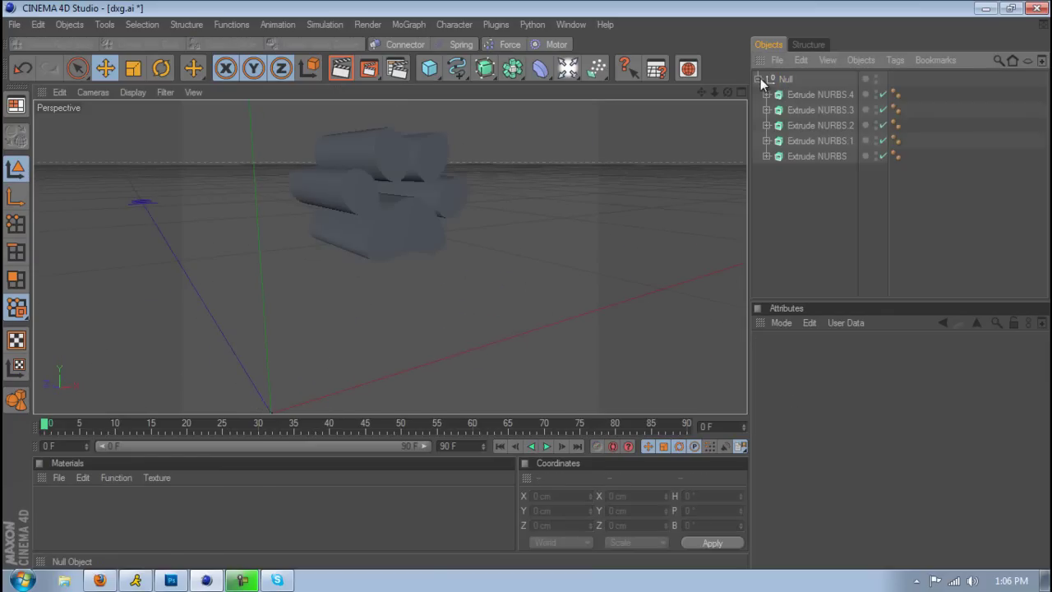
Step: Set the Movement Z depth of all five Extrude NURBS to 4 cm
click(791, 95)
shift+click(805, 156)
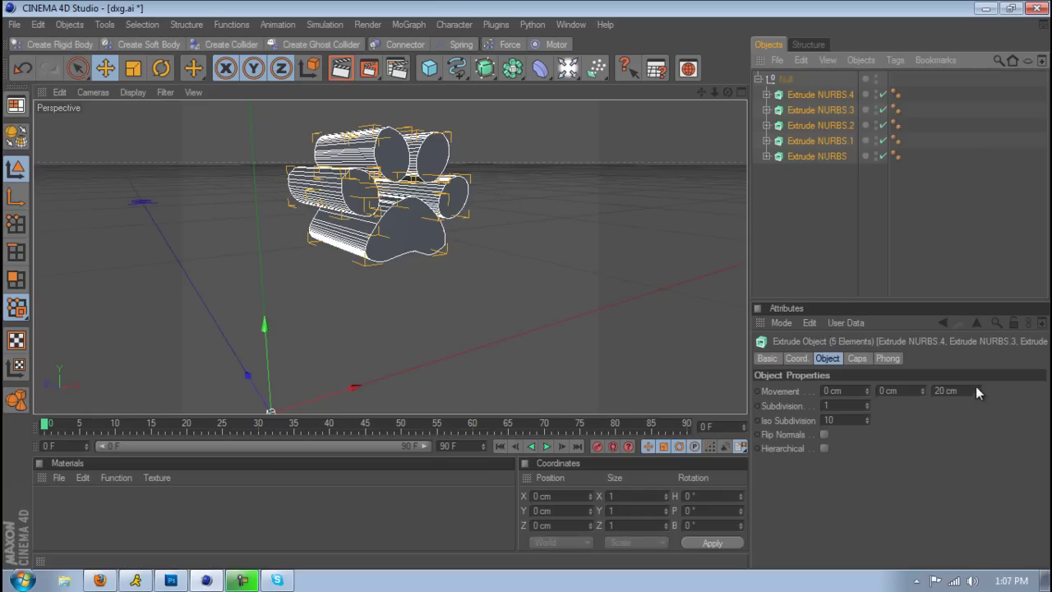
mouse_move(978, 391)
mouse_down()
mouse_move(981, 403)
mouse_move(981, 391)
mouse_up()
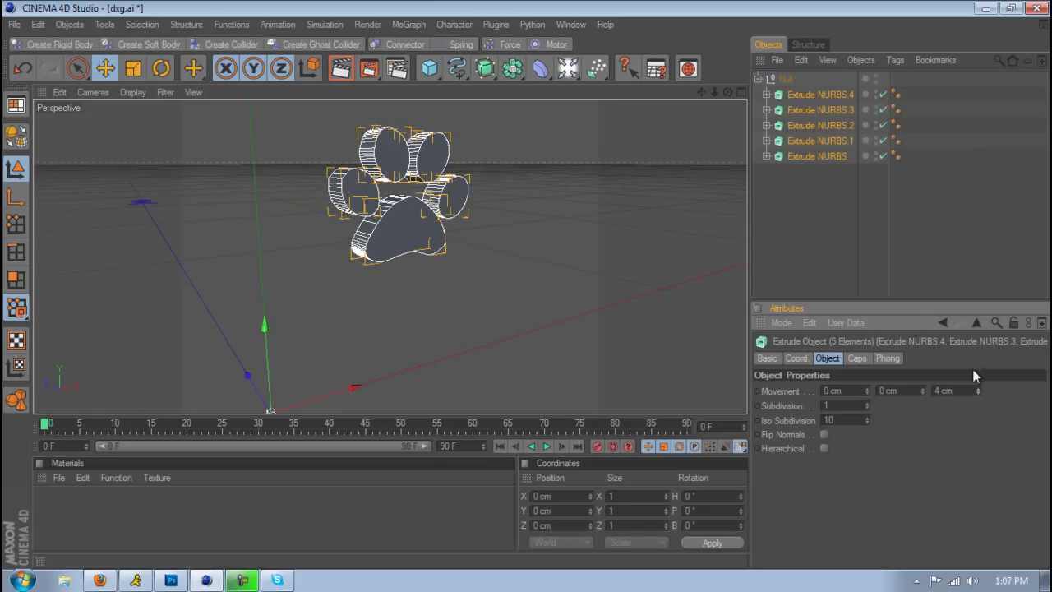
alt+drag(545, 285, 526, 285)
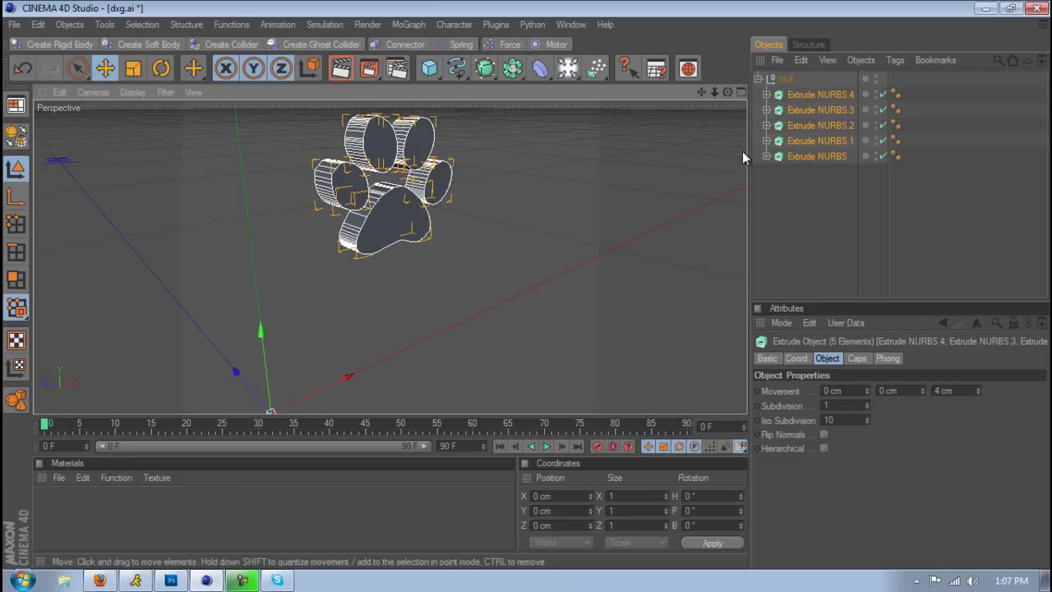
mouse_move(525, 283)
alt+mouse_down()
mouse_move(530, 292)
mouse_move(526, 284)
alt+mouse_up()
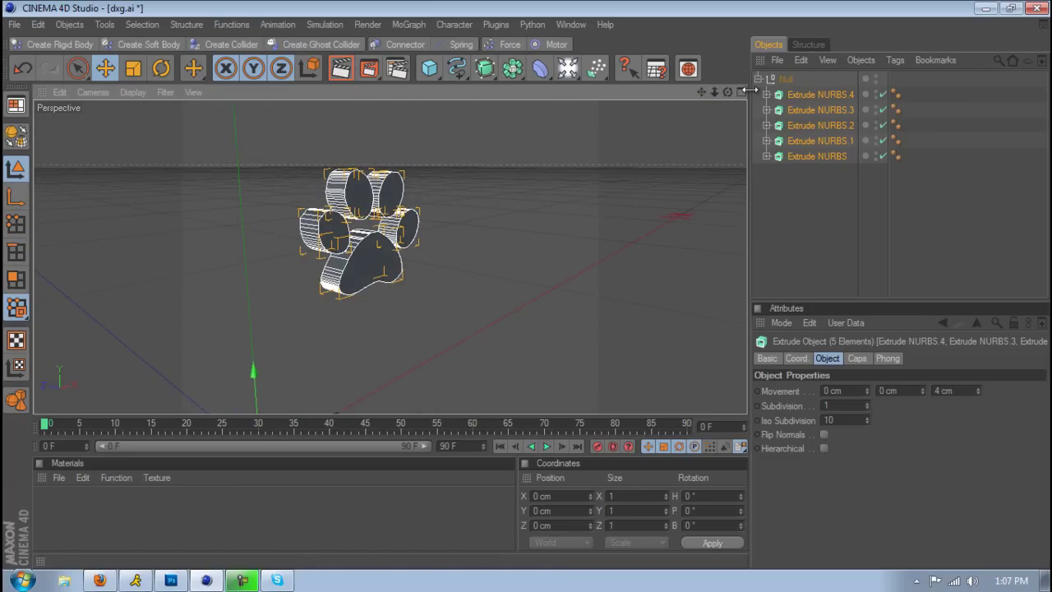